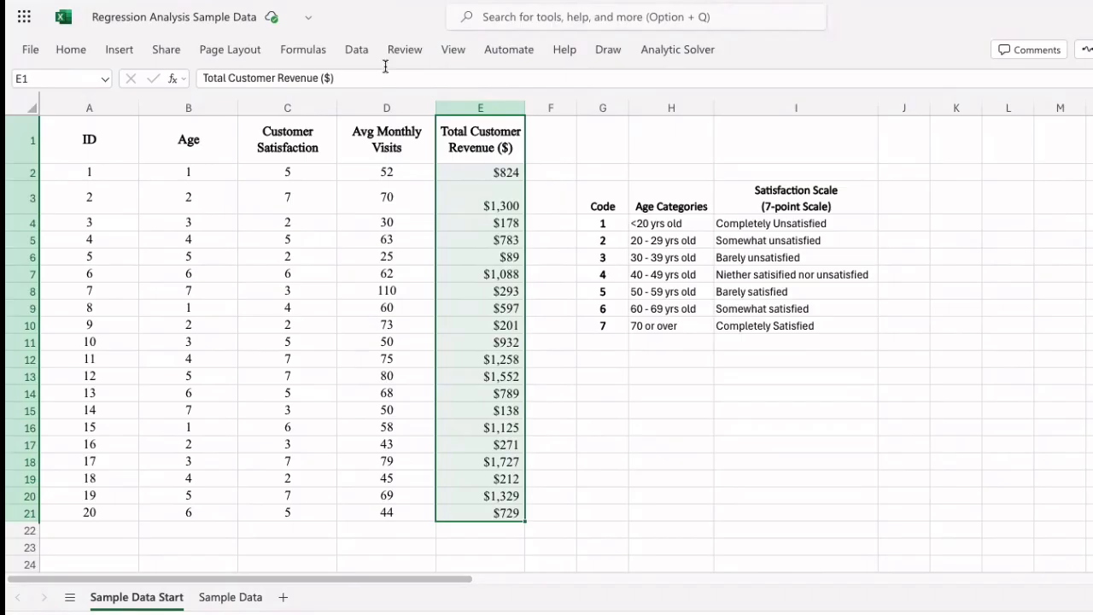
click(549, 188)
click(71, 49)
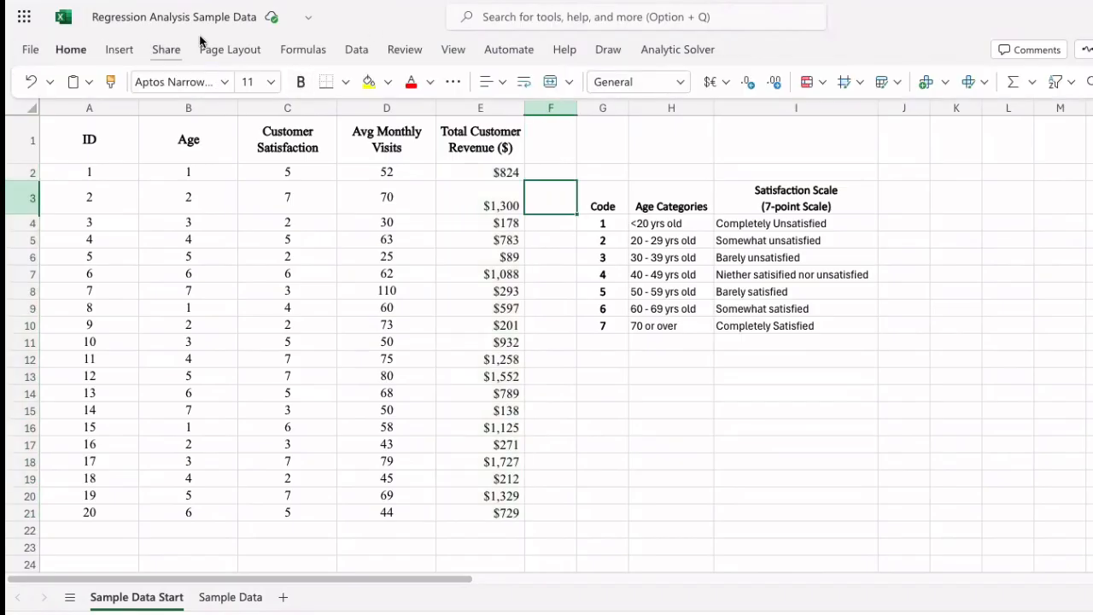
click(357, 50)
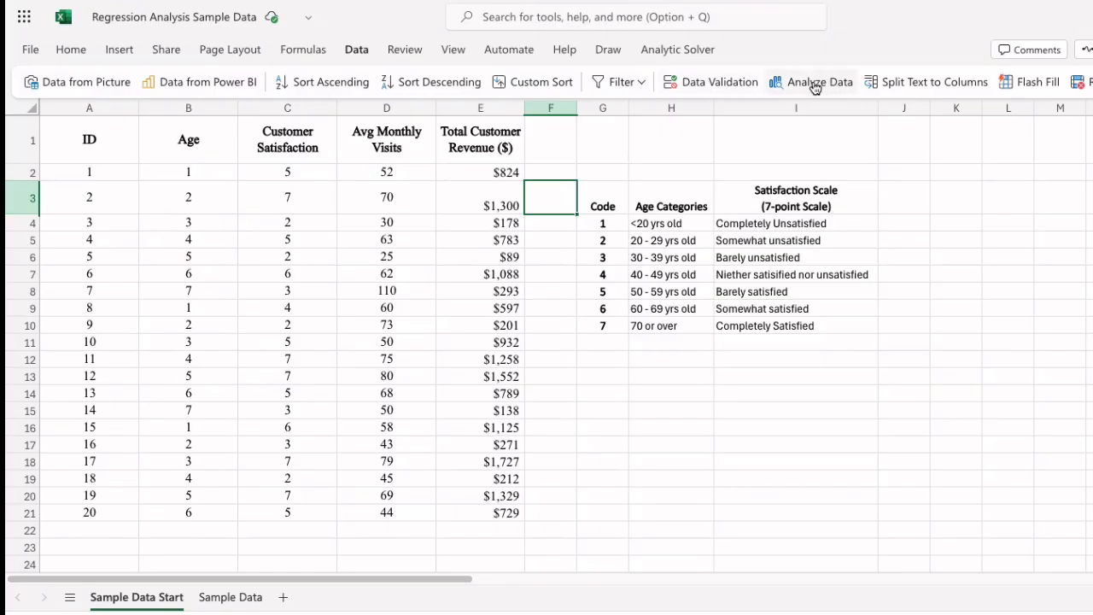
Search the add-ins for XLMiner Analysis and open the XLMiner Analysis ToolPak
click(536, 17)
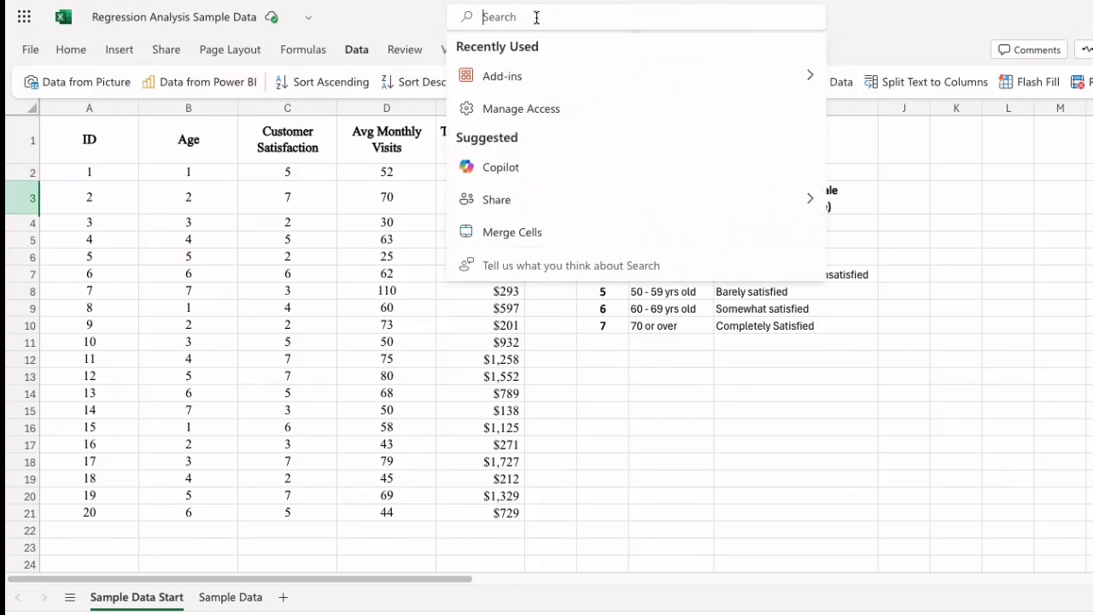
text(add-ins)
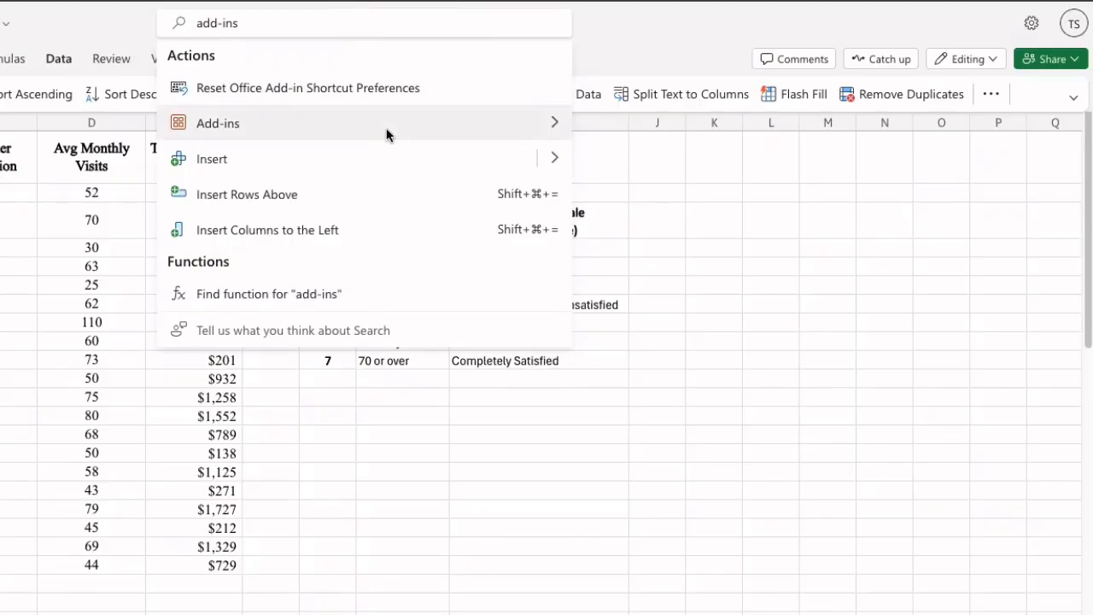
click(386, 135)
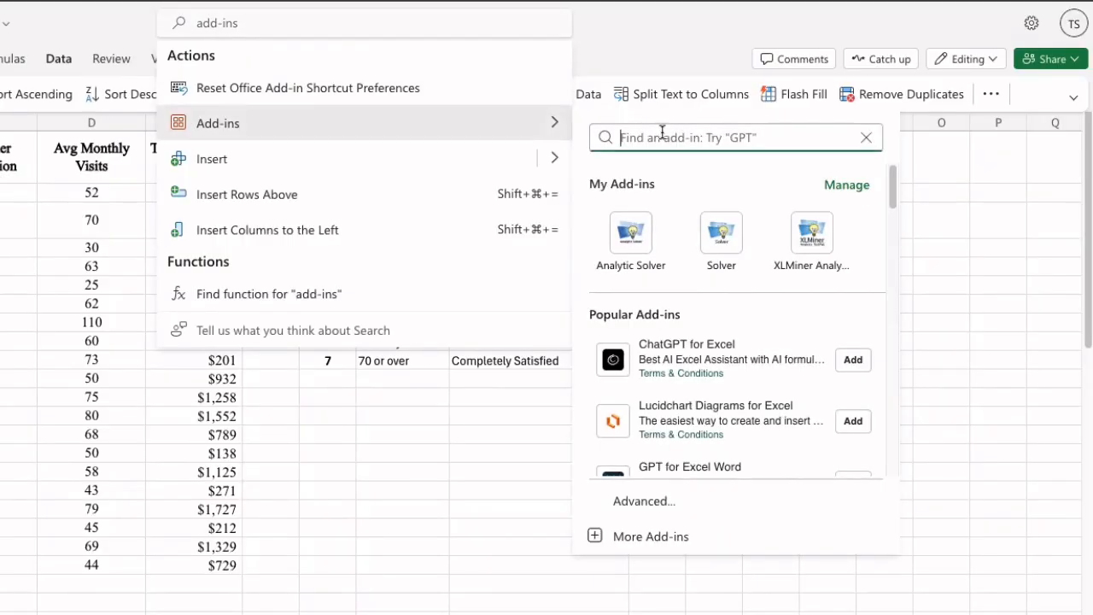
text(XL)
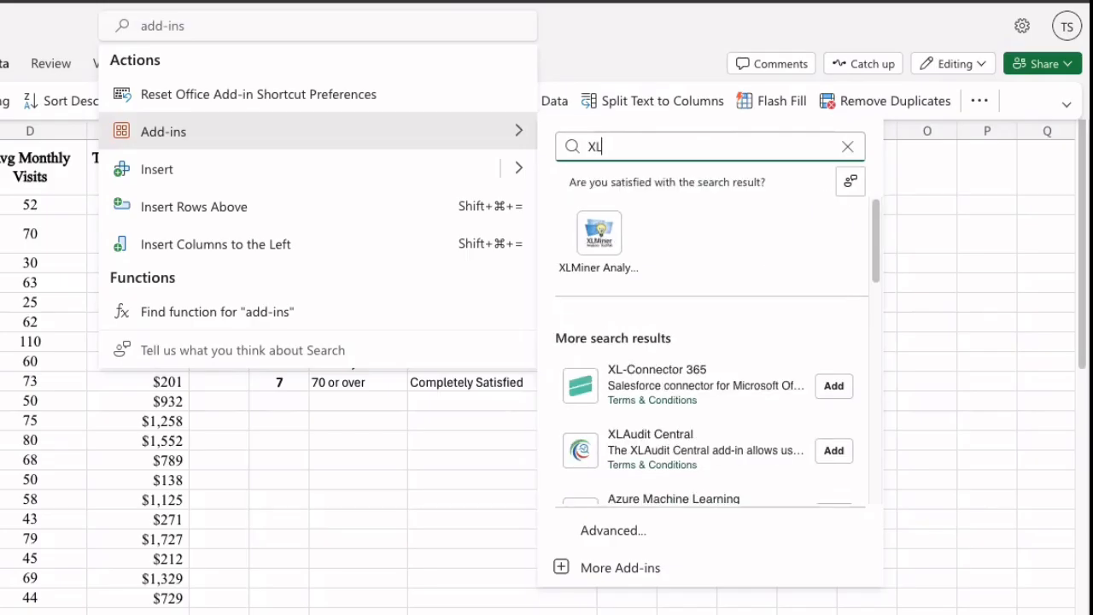
text(Minwe)
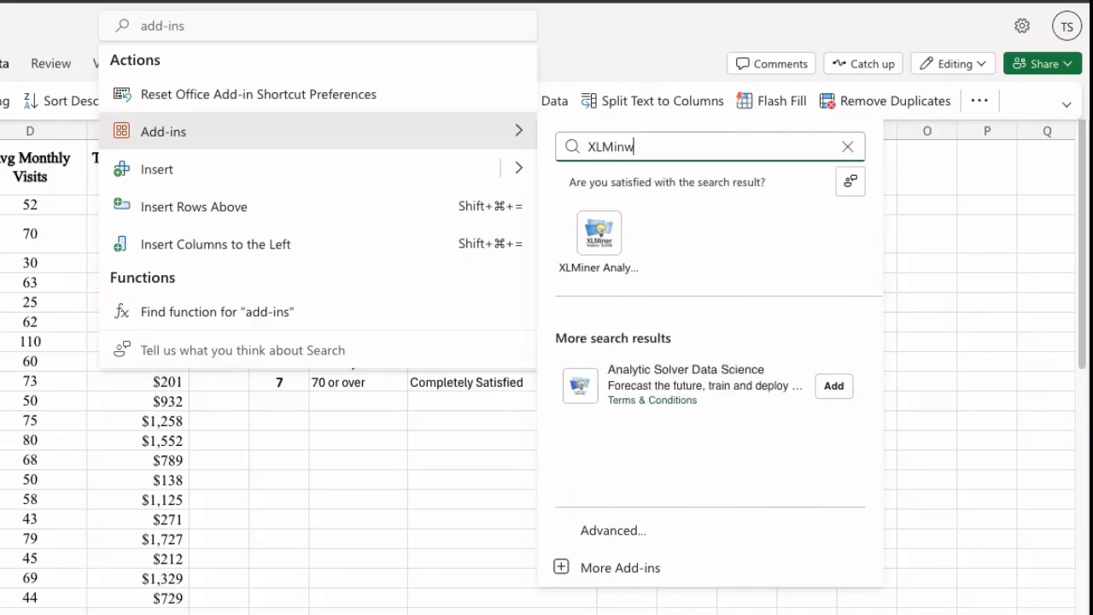
key(BackSpace)
key(BackSpace)
text(er Analysis)
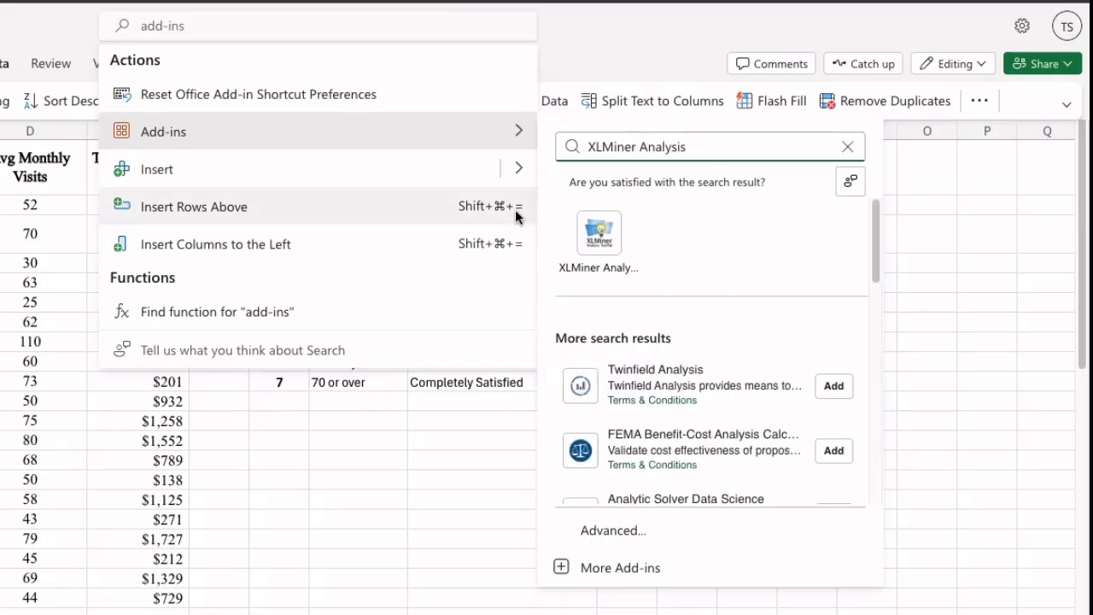
click(617, 256)
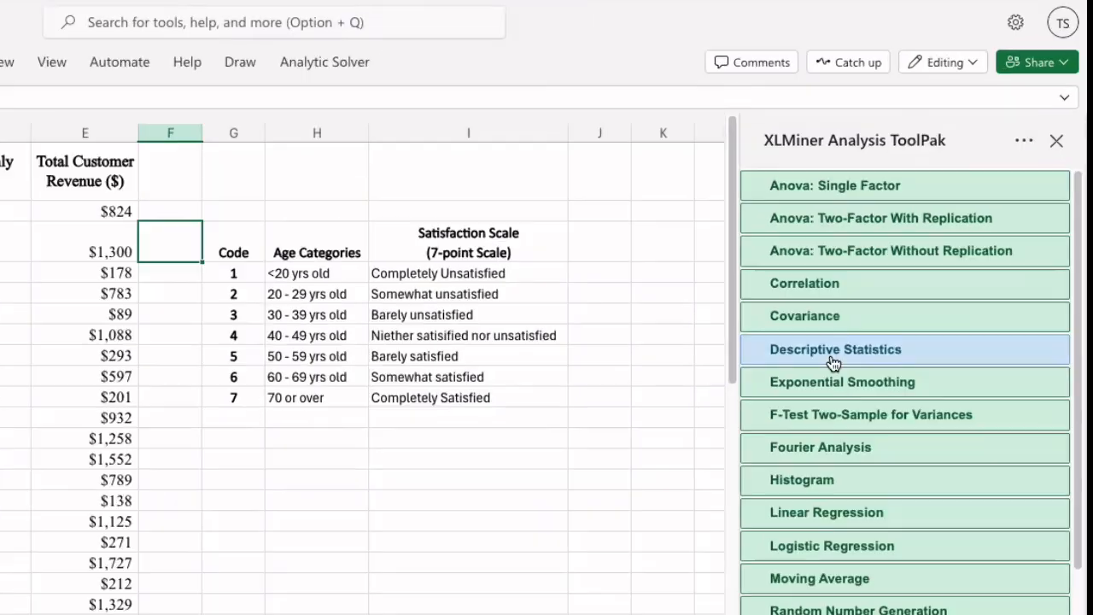
Set up a Linear Regression with Y range $E$1:$E$21 for total customer revenue and X range $B$1:$D$21 for the three predictors
click(830, 515)
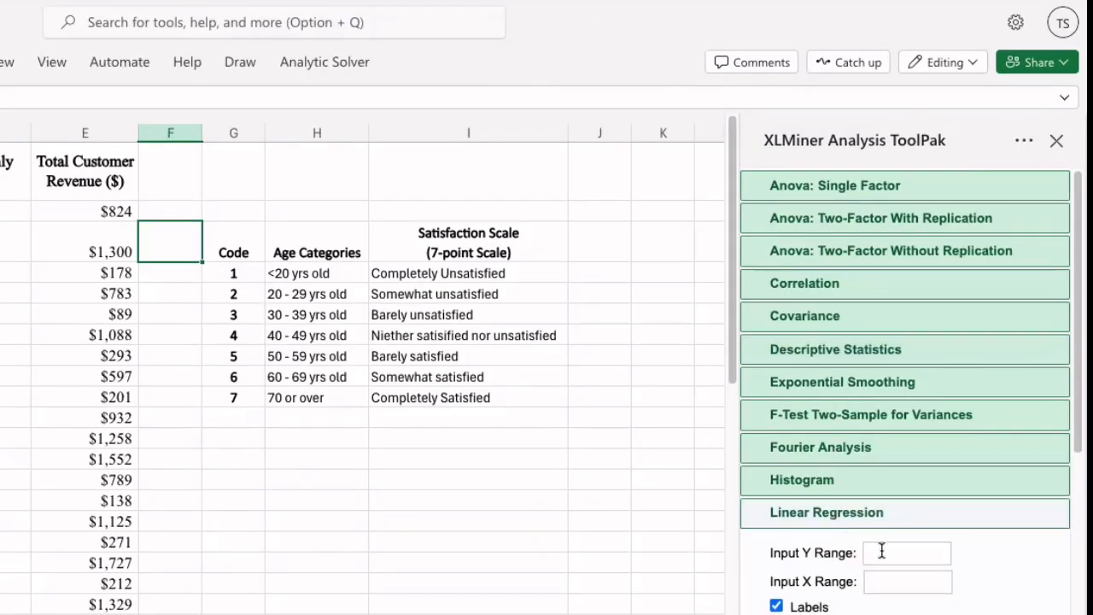
click(882, 550)
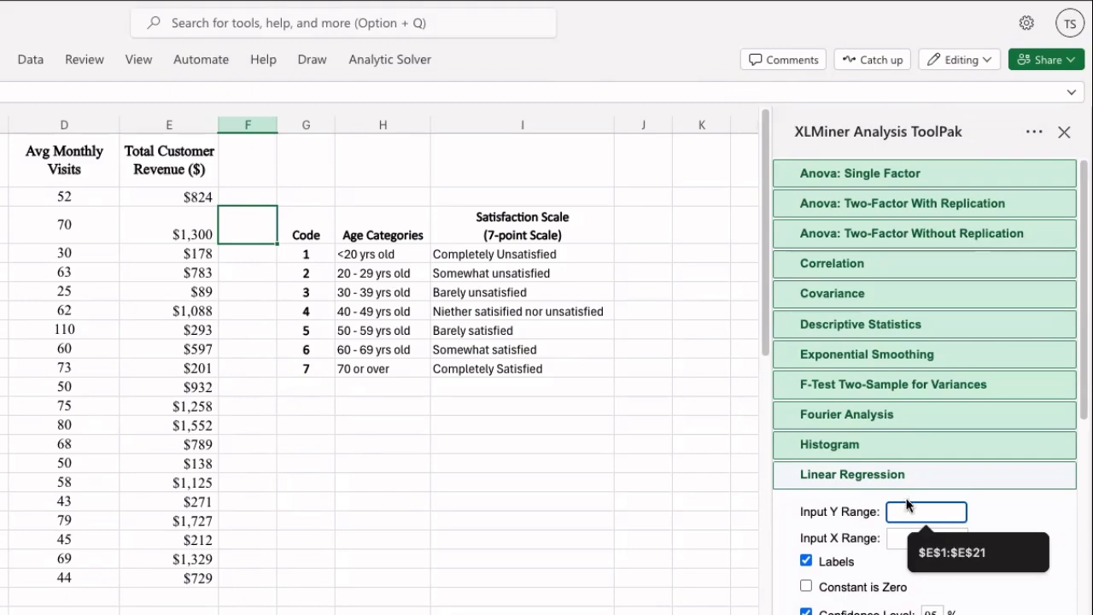
scroll(905, 499, down, 3)
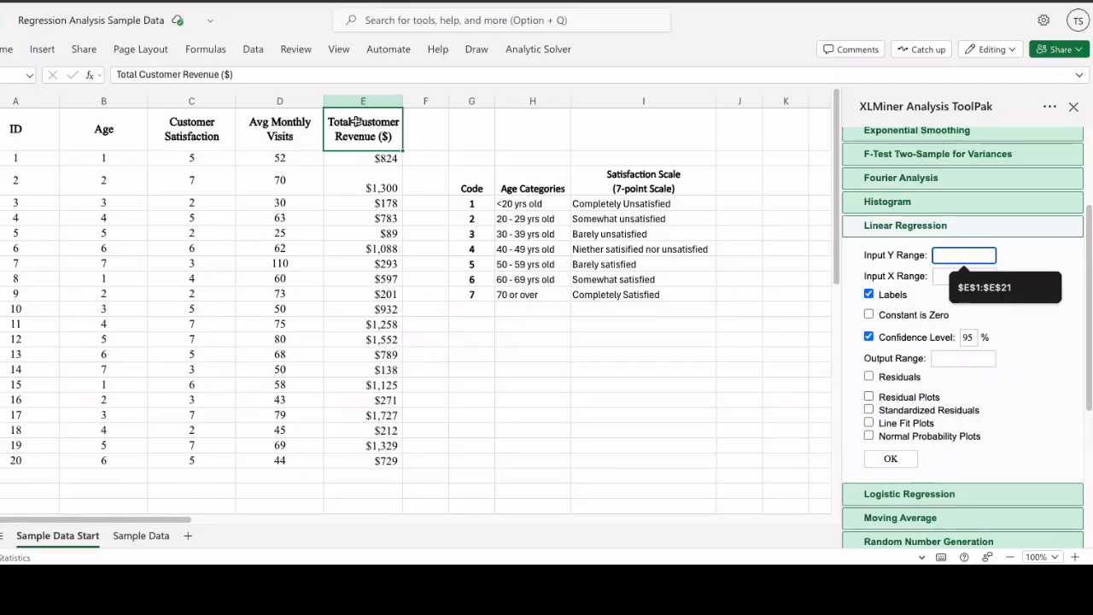
drag(169, 160, 164, 574)
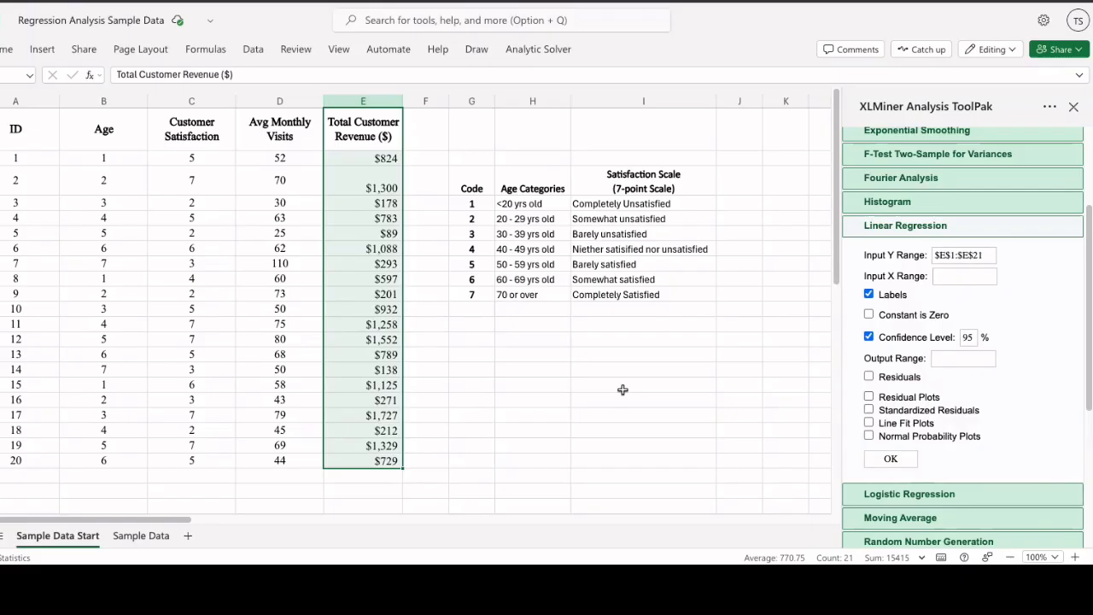
click(951, 271)
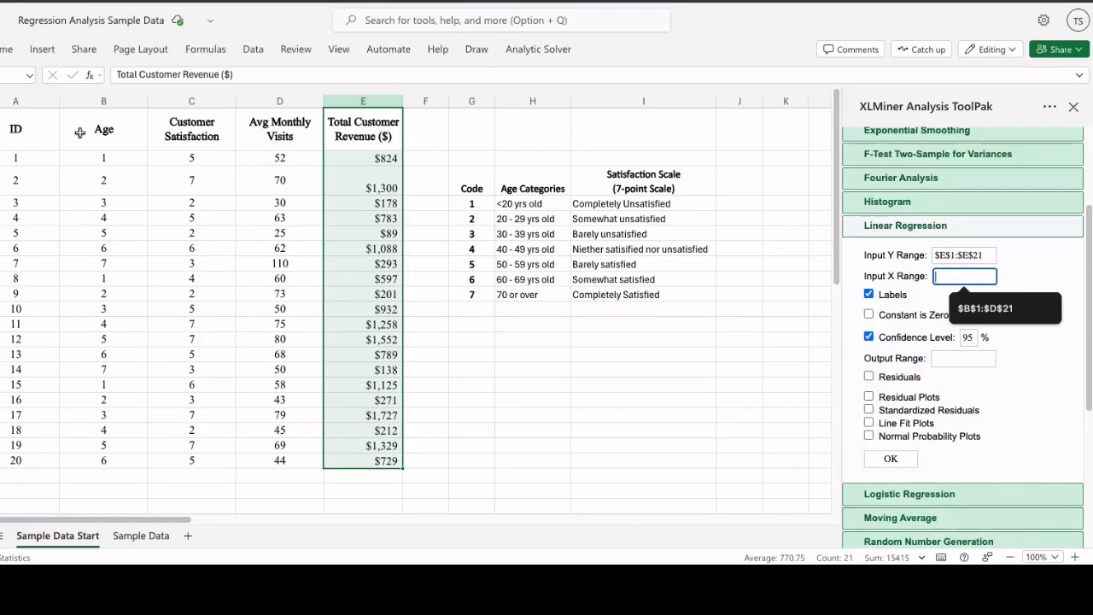
click(82, 136)
drag(146, 162, 297, 451)
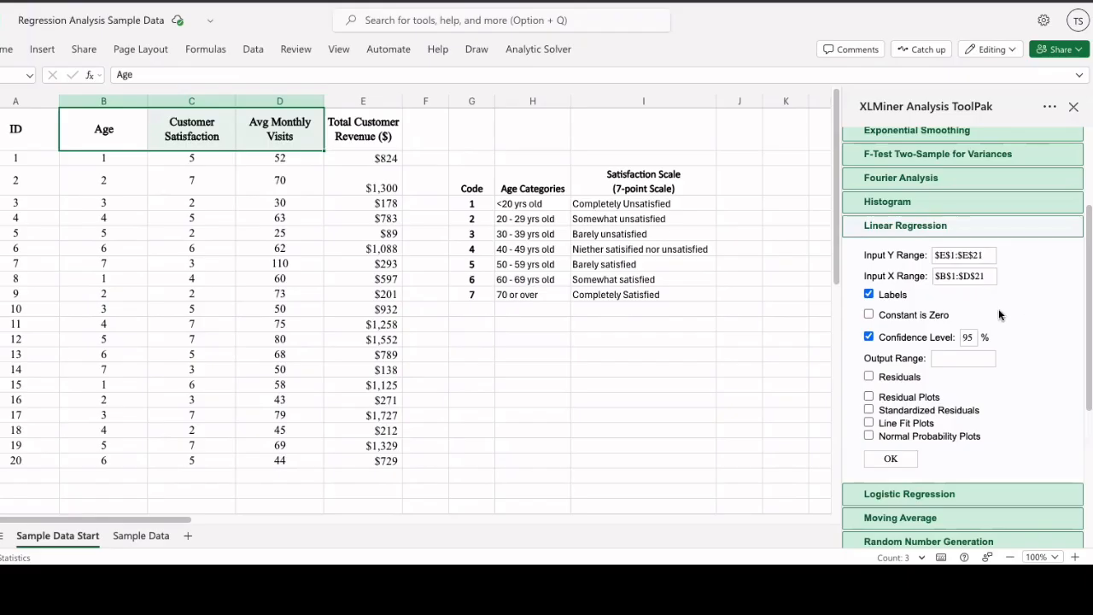
Keep the 95% confidence level, set the output range to $A$24, include residuals, and run the linear regression
click(869, 338)
click(869, 338)
scroll(1006, 369, down, 1)
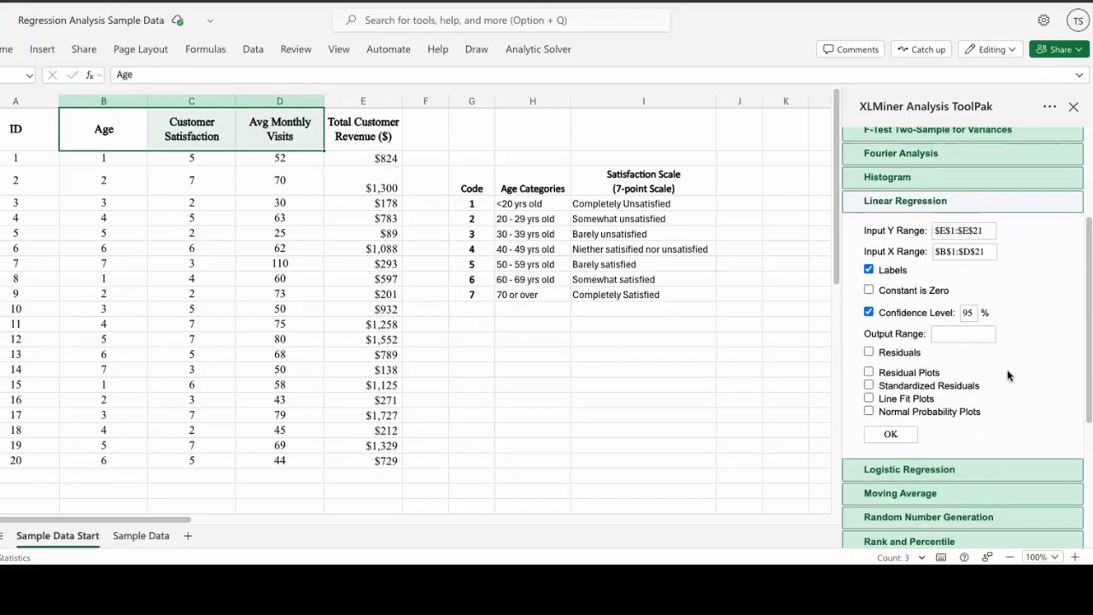
scroll(967, 342, down, 1)
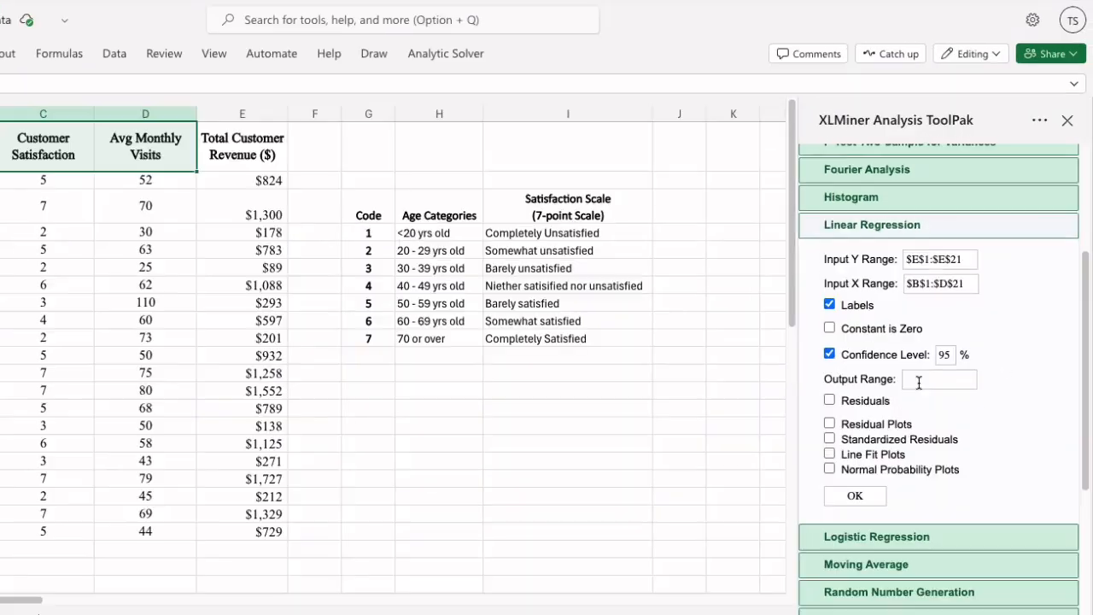
click(943, 332)
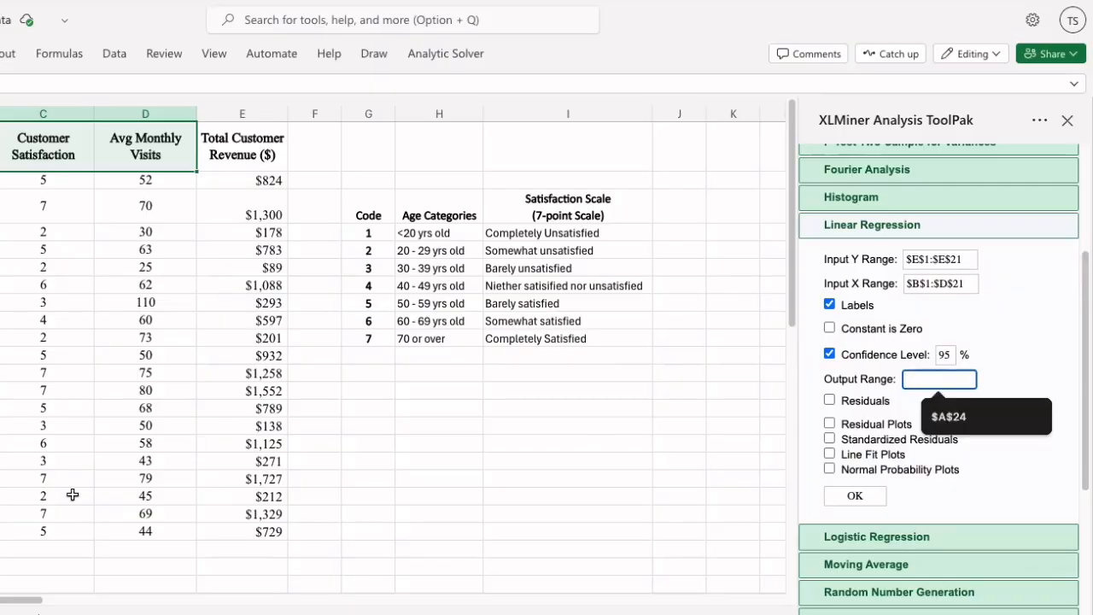
scroll(393, 341, down, 1)
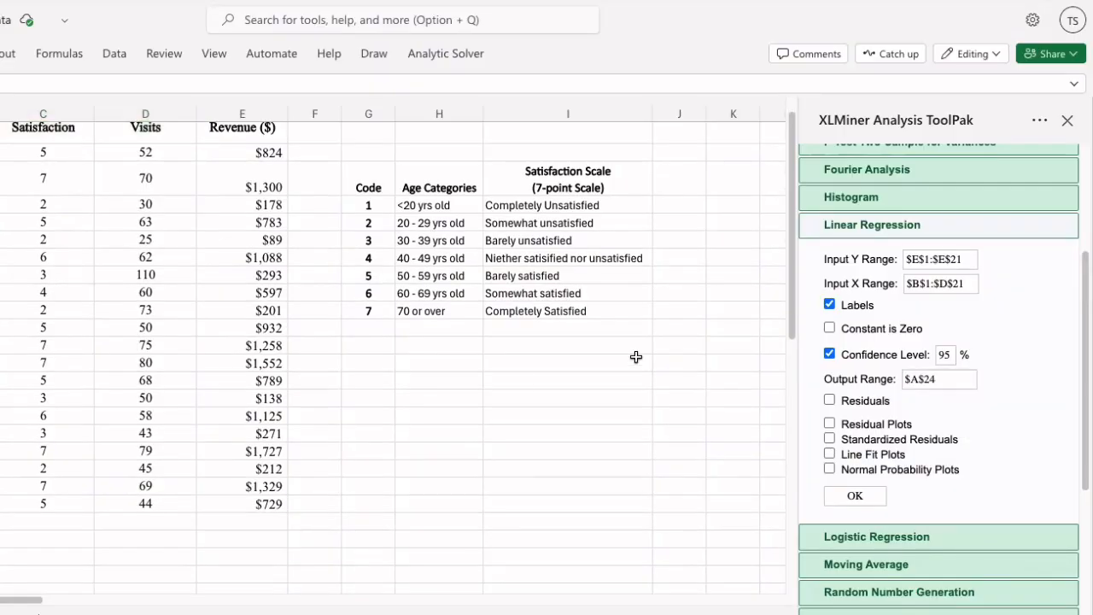
click(830, 400)
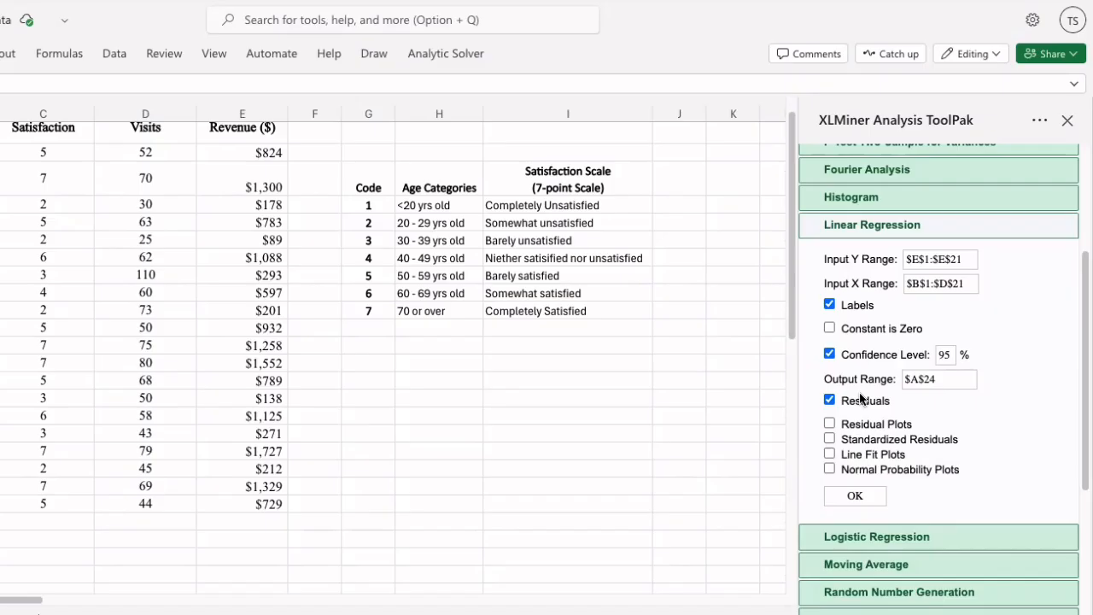
click(839, 502)
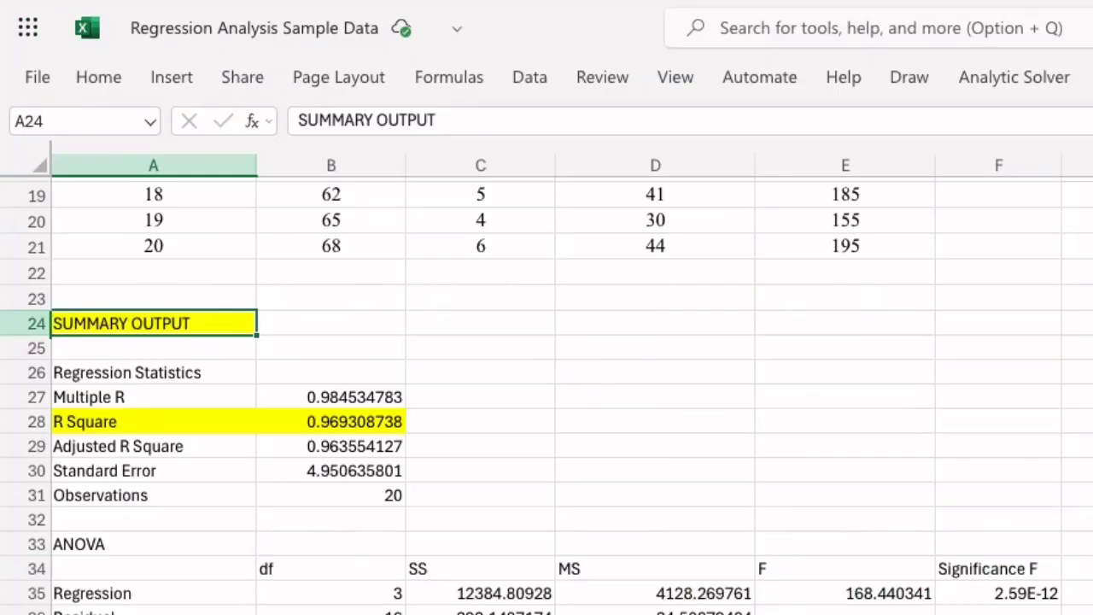
Examine the SUMMARY OUTPUT heading and the R Square label and value in A28:B28
click(272, 317)
click(125, 326)
click(103, 421)
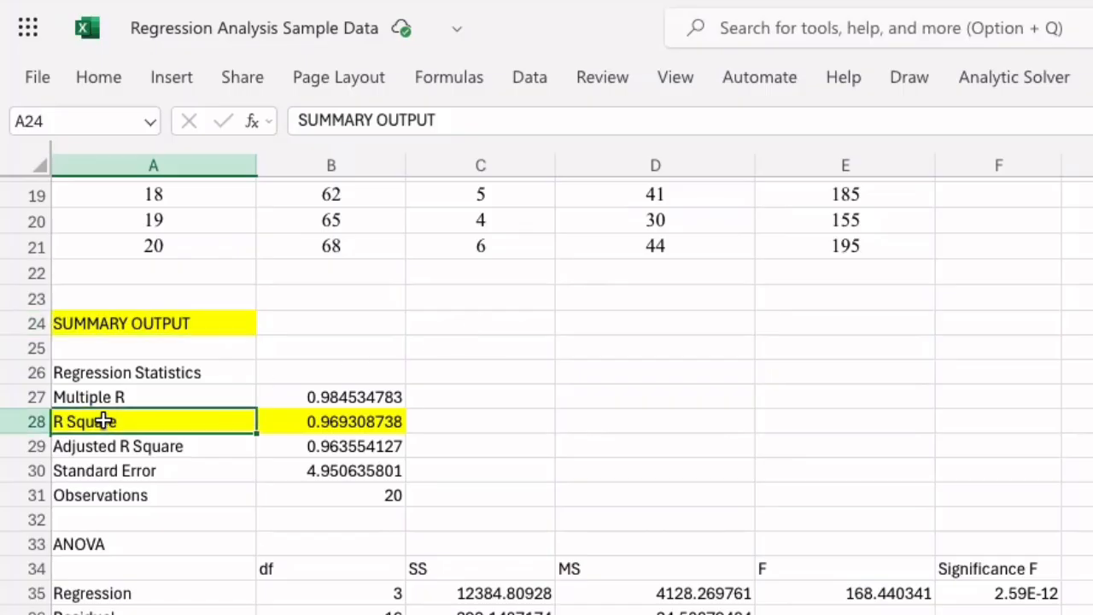
drag(103, 421, 416, 420)
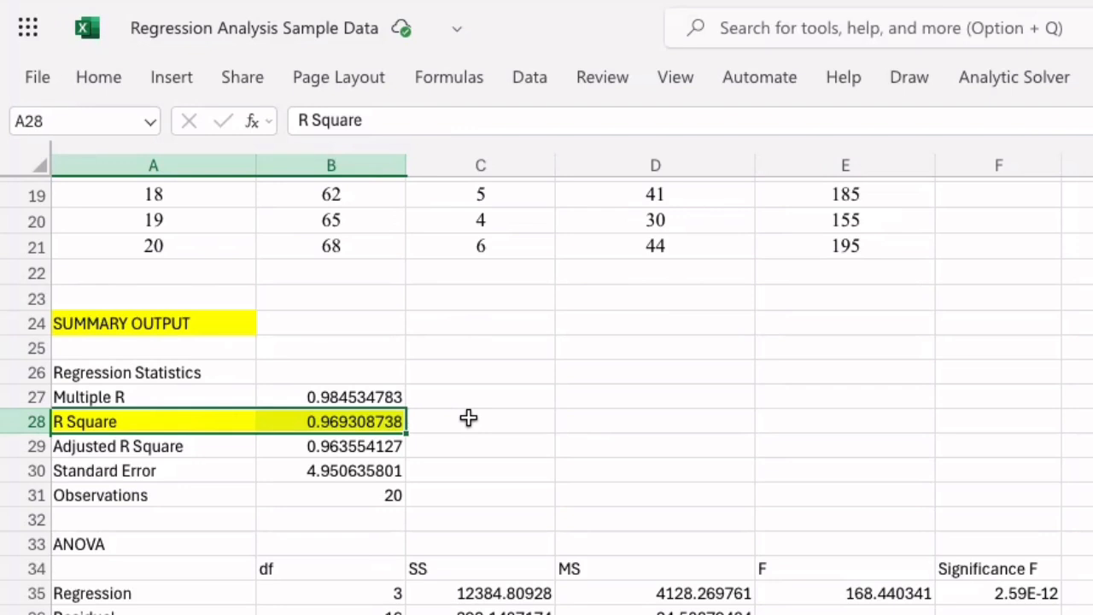
Enter 97% in C28 beside the R Square value and compare the two cells
click(468, 419)
text(97)
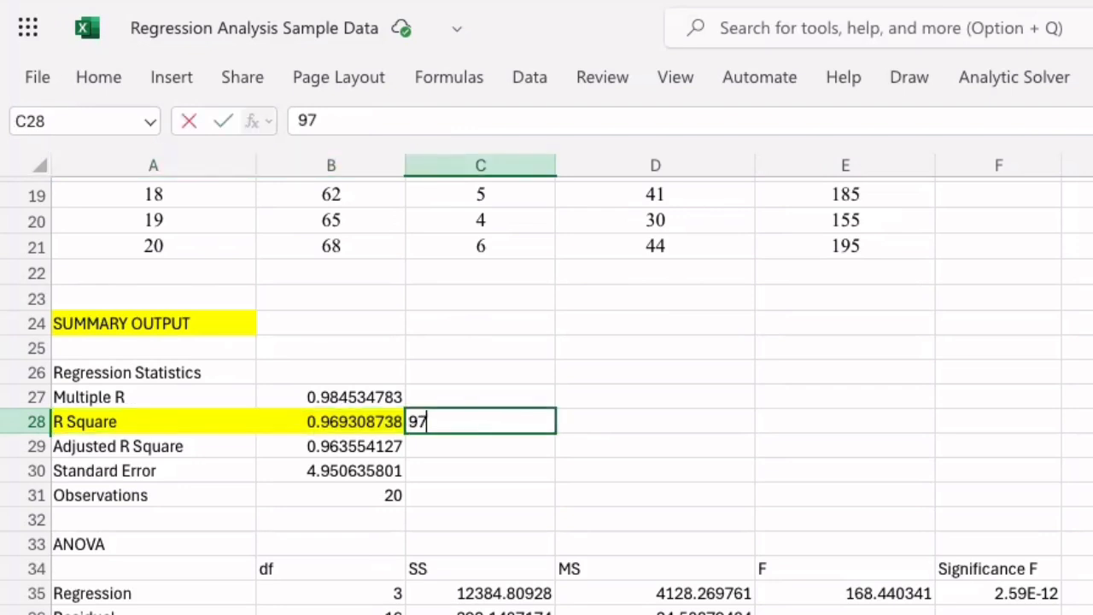
text(%)
click(442, 471)
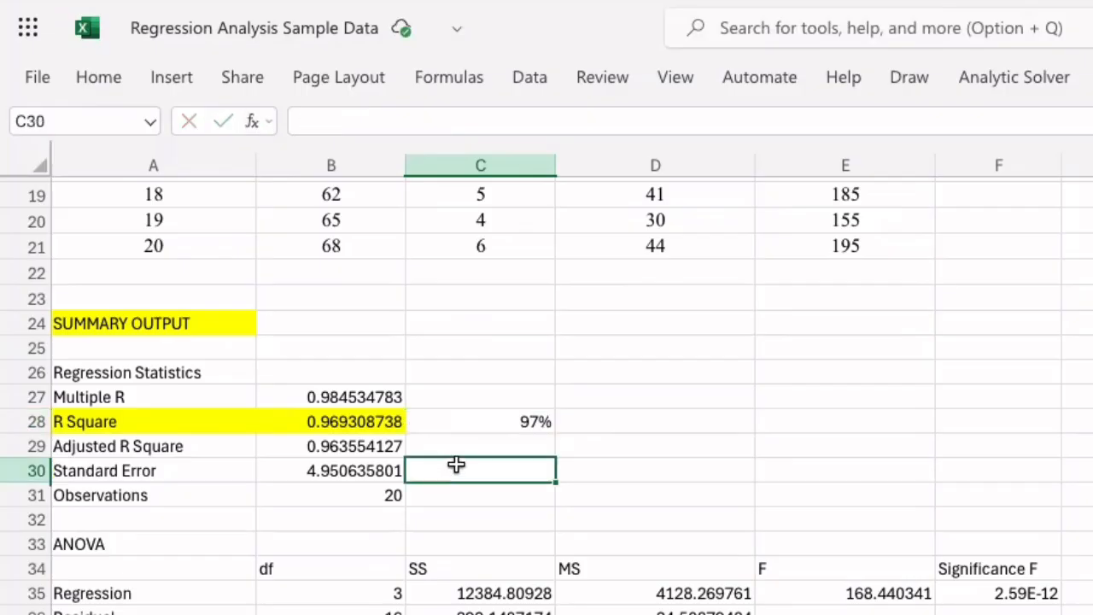
click(376, 425)
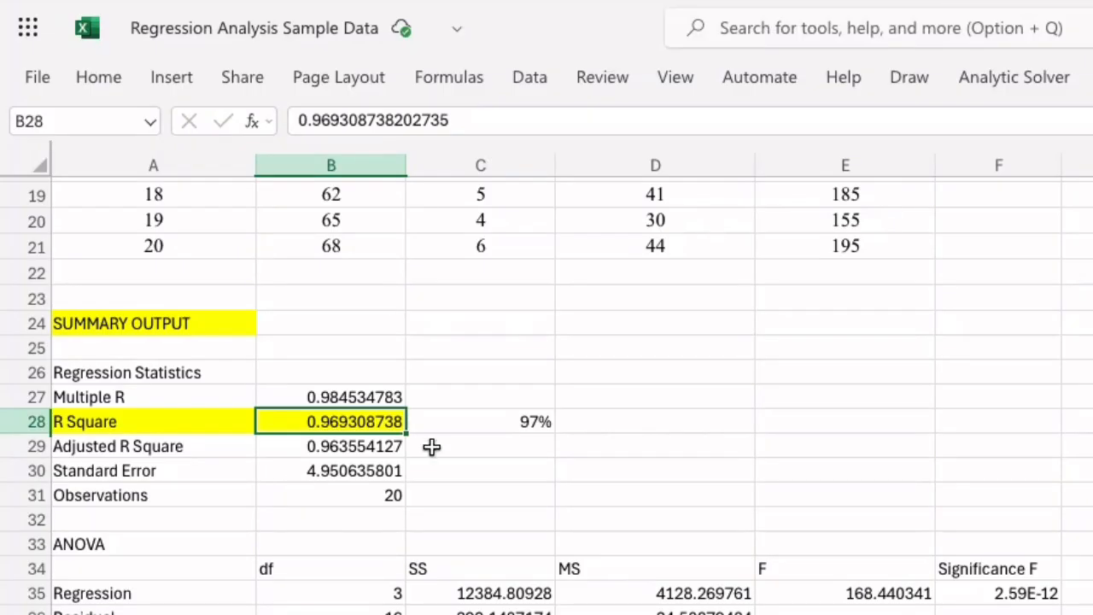
click(470, 424)
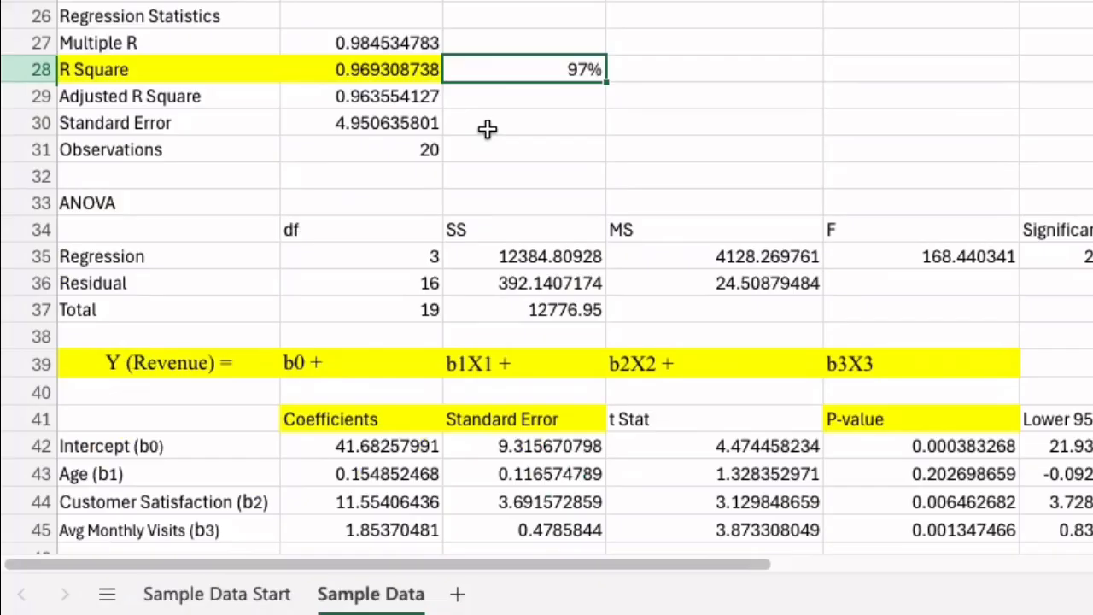
Examine the revenue equation in row 39, the Coefficients, Standard Error and P-value headings, and the coefficient and standard error values
click(122, 365)
drag(122, 365, 914, 364)
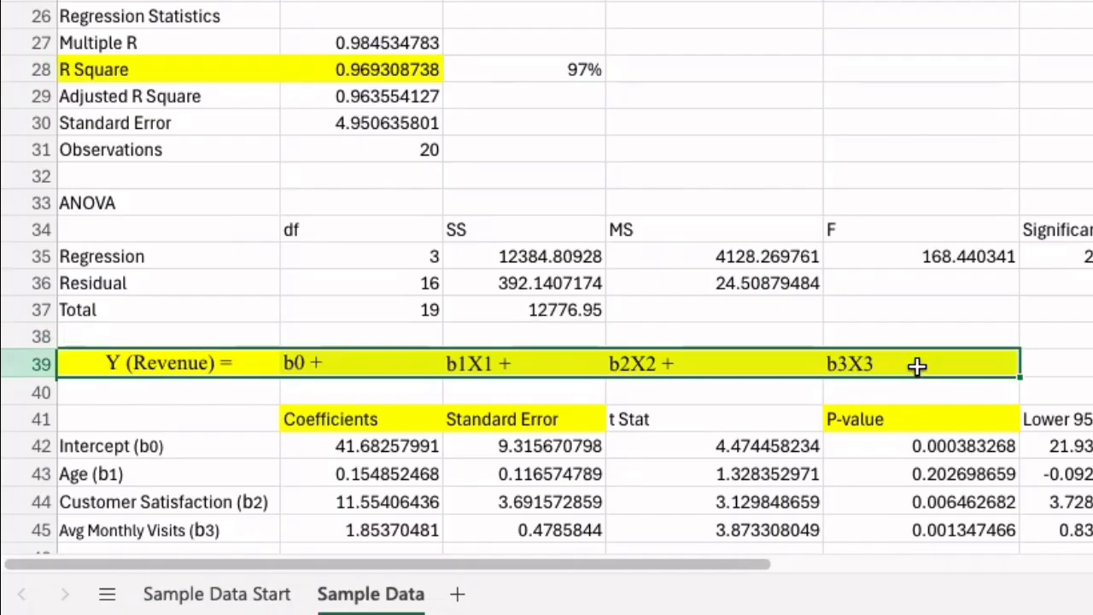
scroll(572, 219, down, 3)
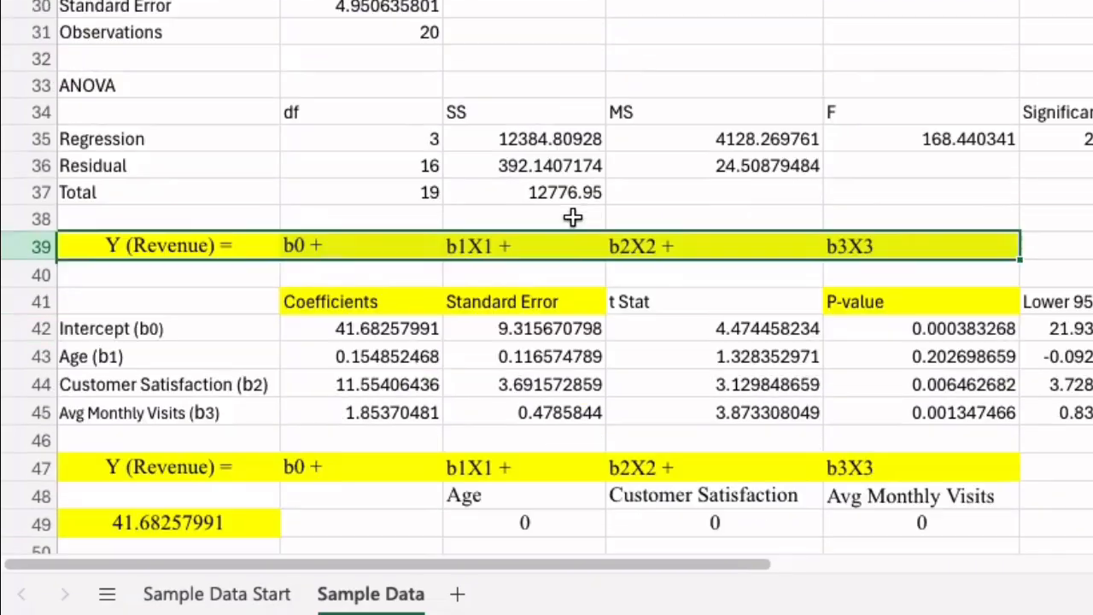
scroll(572, 218, down, 3)
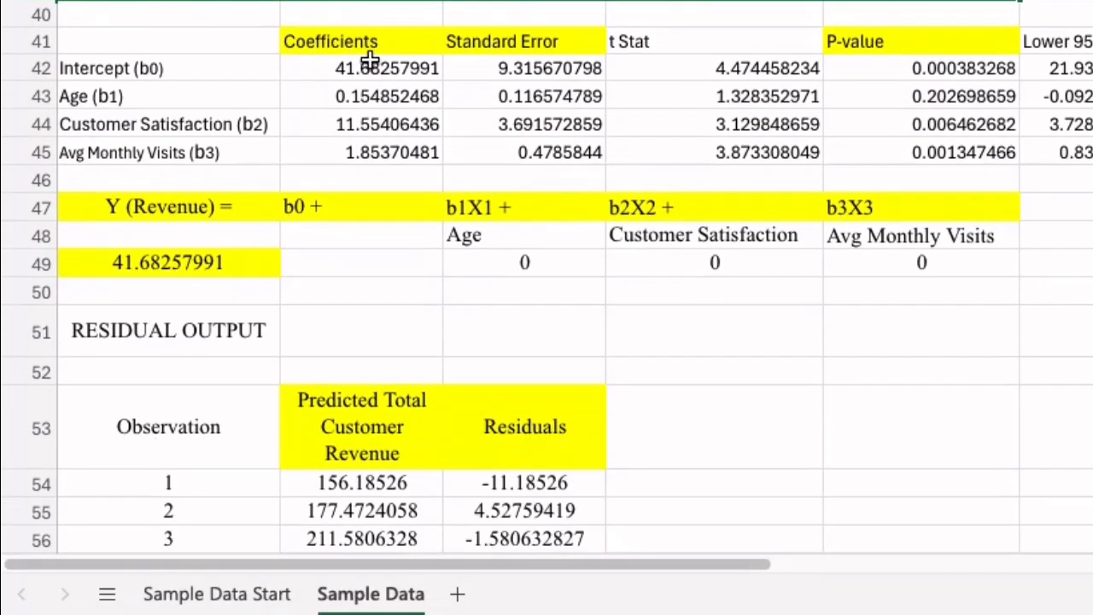
drag(332, 49, 522, 26)
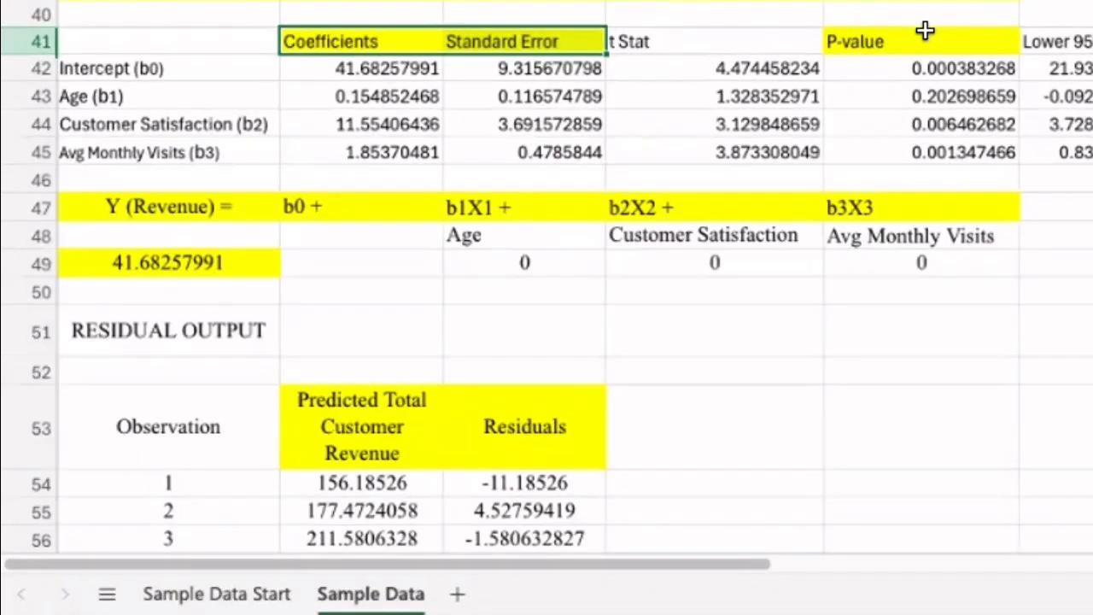
ctrl+click(894, 35)
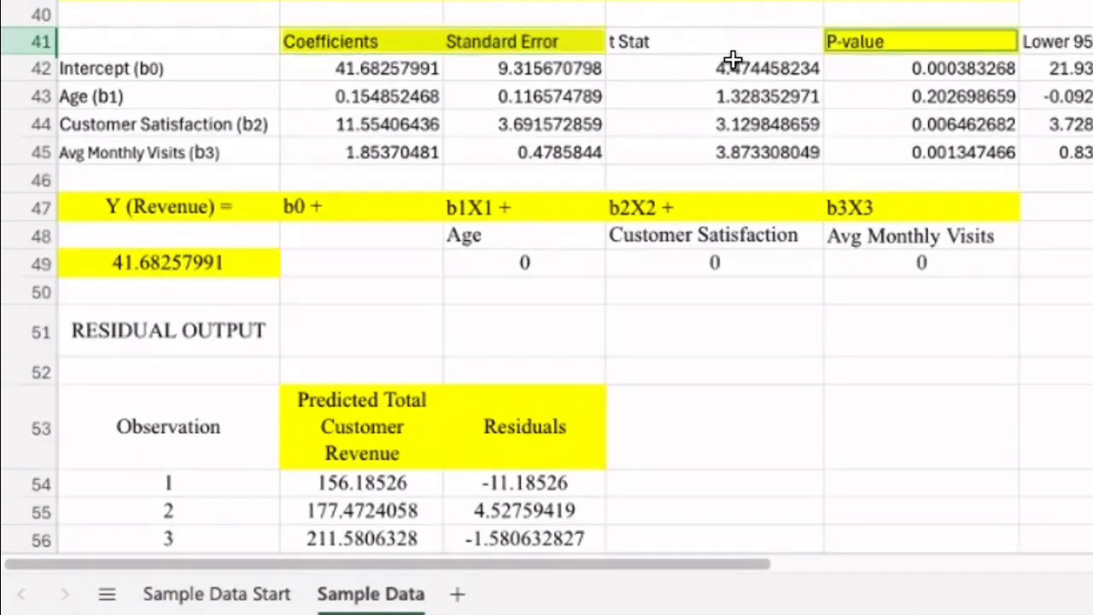
click(352, 41)
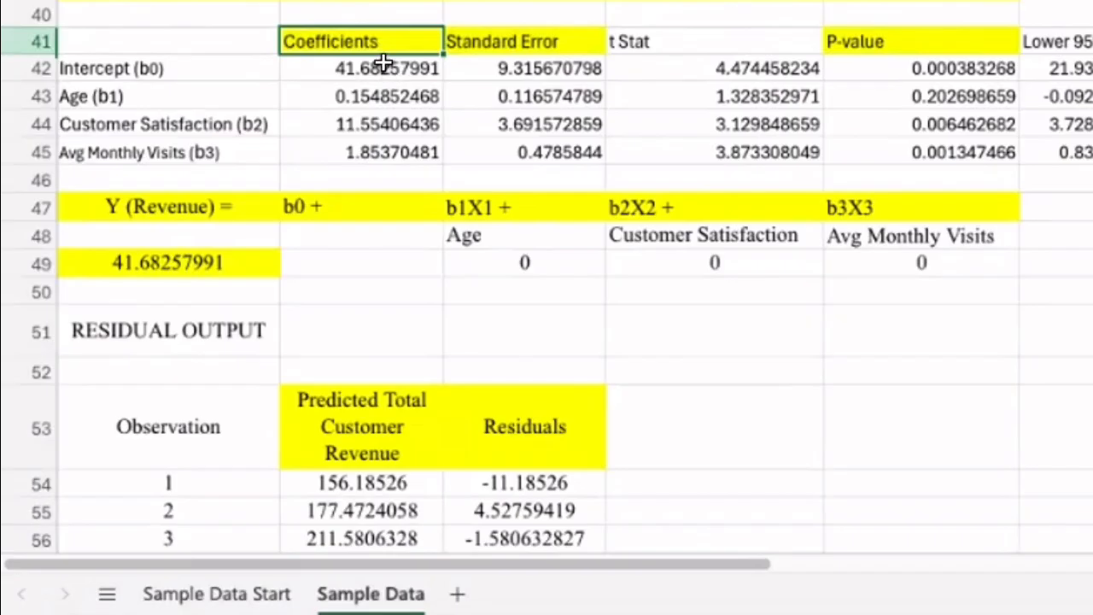
drag(384, 44, 373, 149)
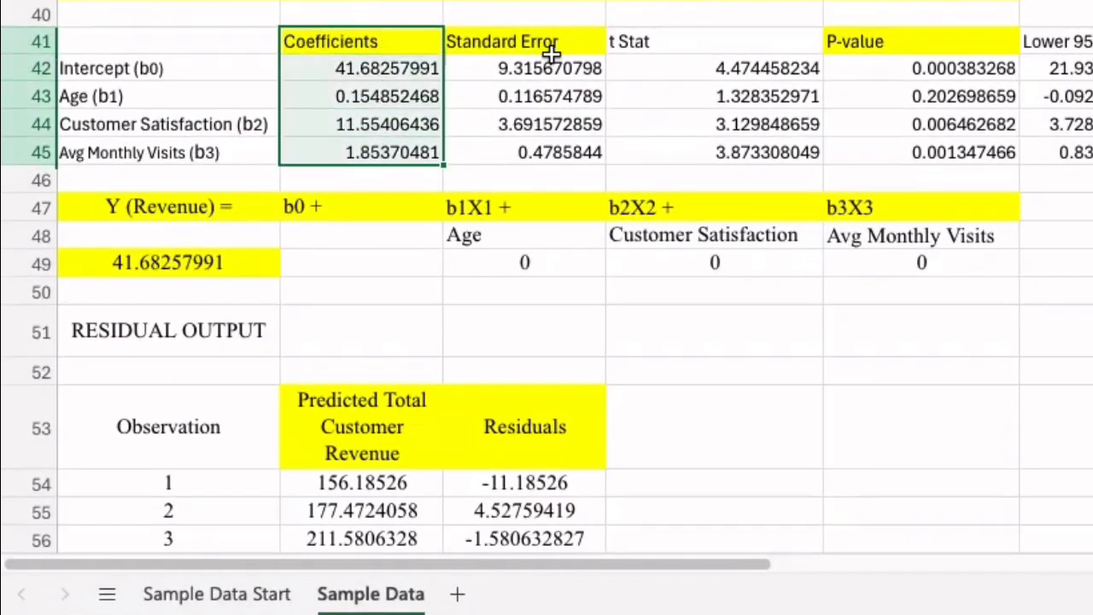
drag(556, 41, 559, 146)
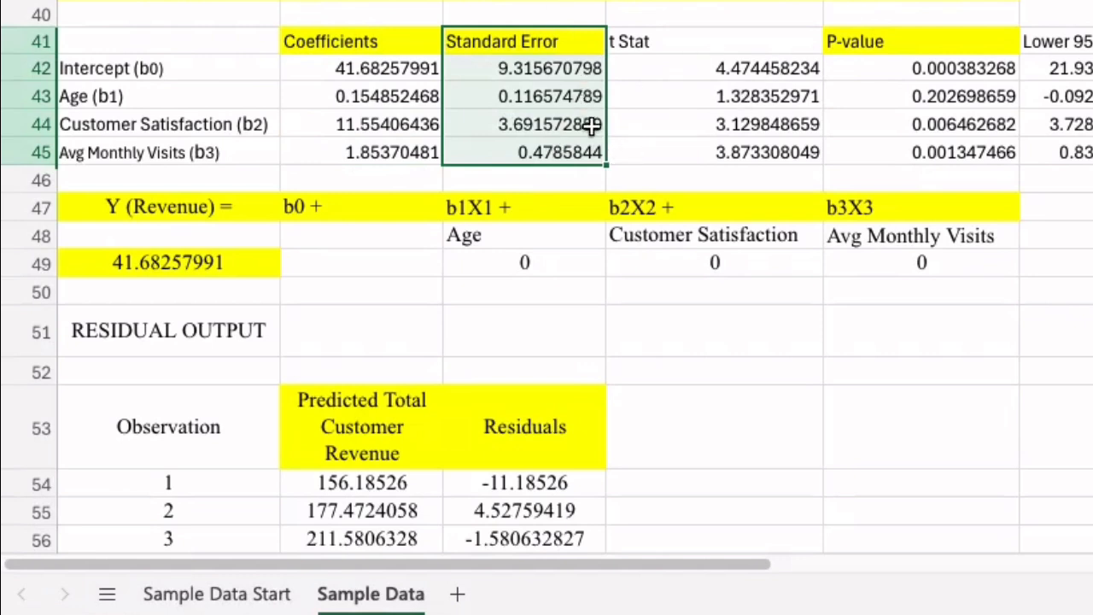
Examine the age and monthly visits standard errors, and compare the P-values of the intercept, customer satisfaction, monthly visits and age
click(492, 98)
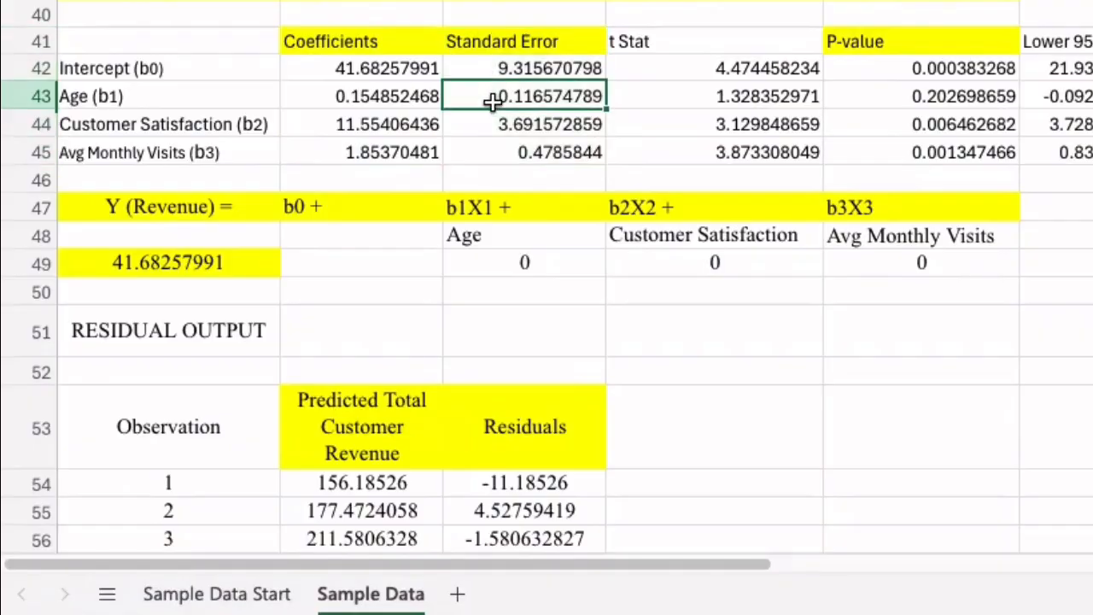
click(513, 152)
drag(956, 33, 968, 154)
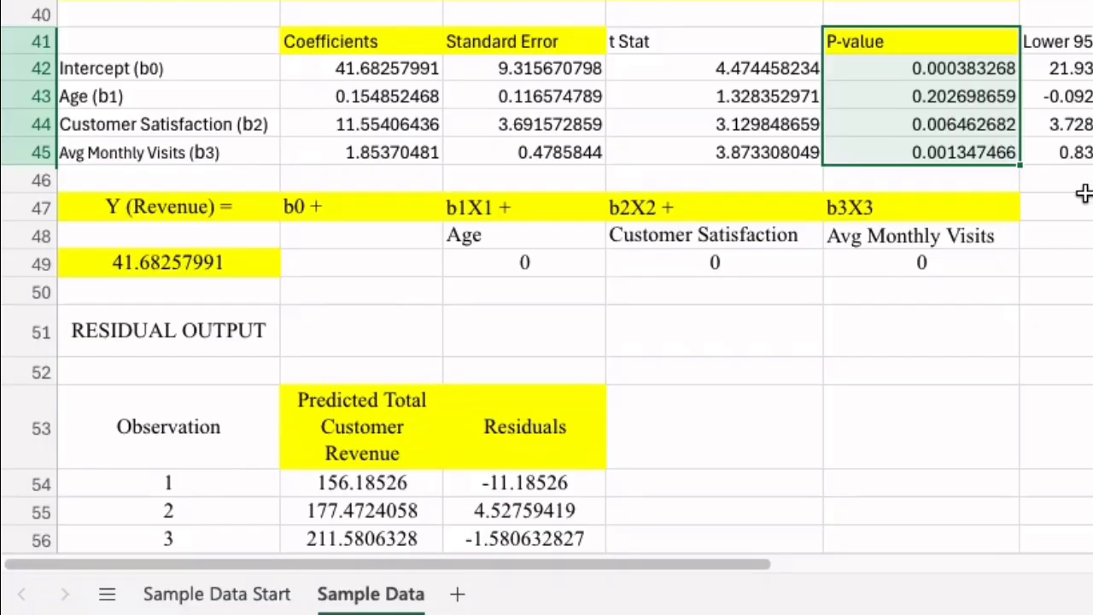
click(962, 64)
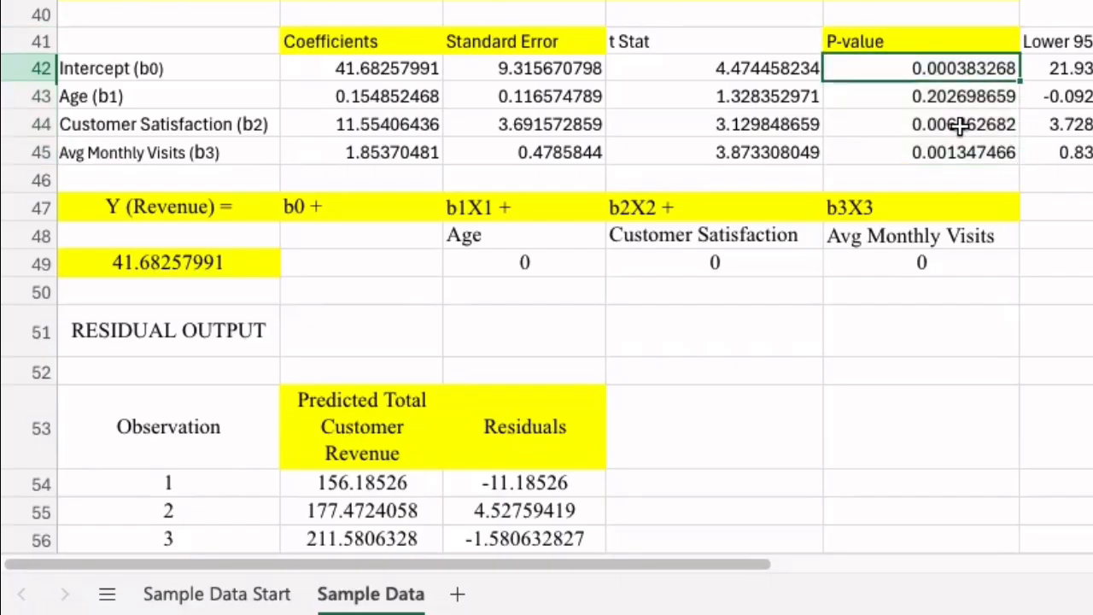
ctrl+click(960, 126)
ctrl+click(963, 147)
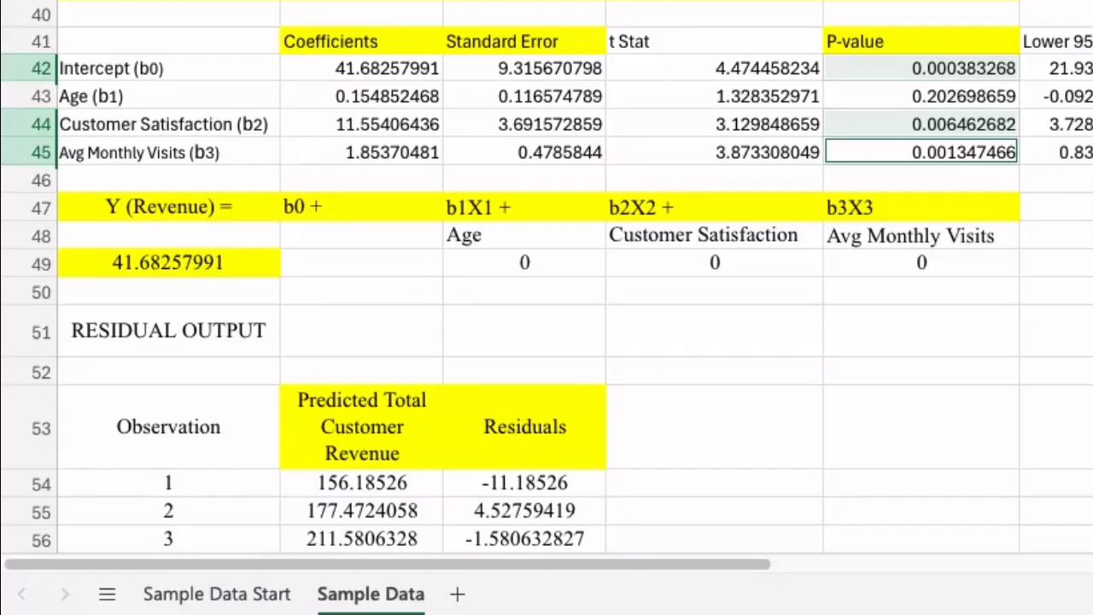
click(964, 95)
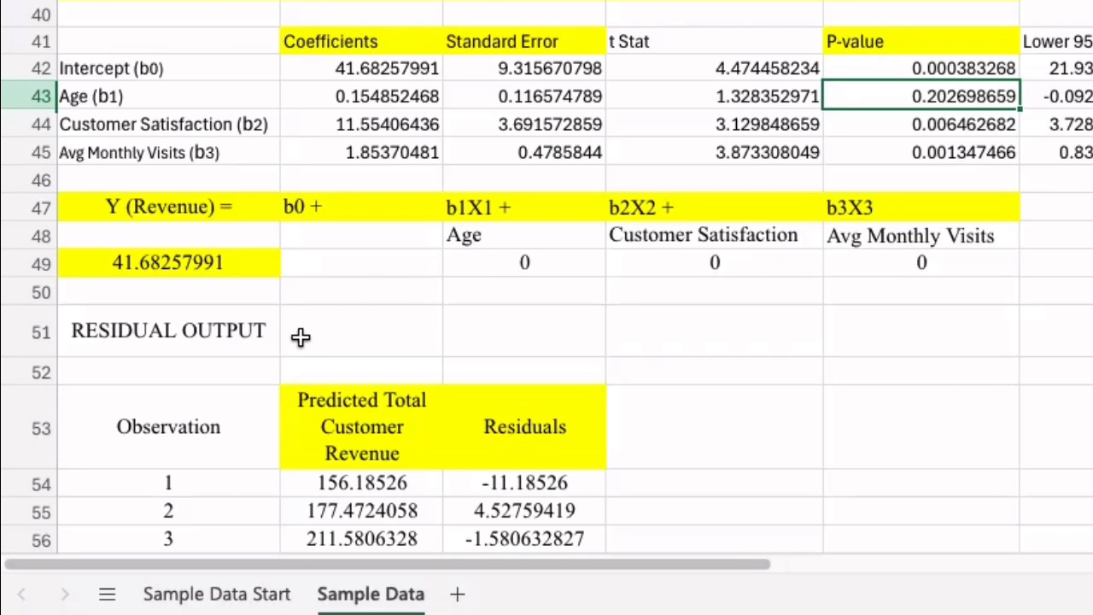
Examine the Predicted Total Customer Revenue and Residuals columns and compare them with the actual revenue column in the source data
scroll(304, 335, down, 2)
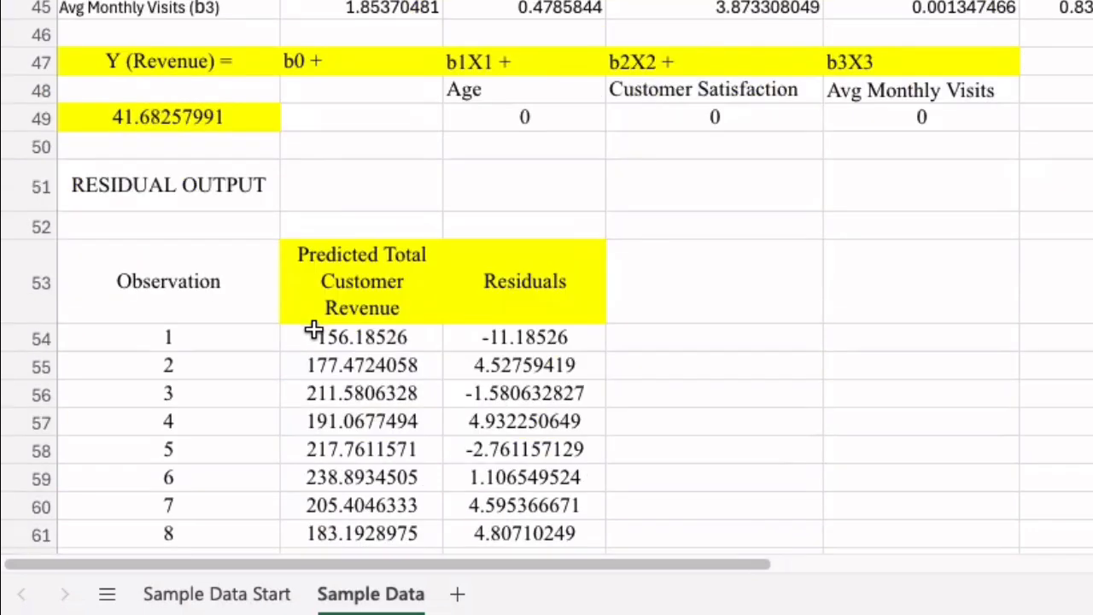
scroll(315, 330, down, 4)
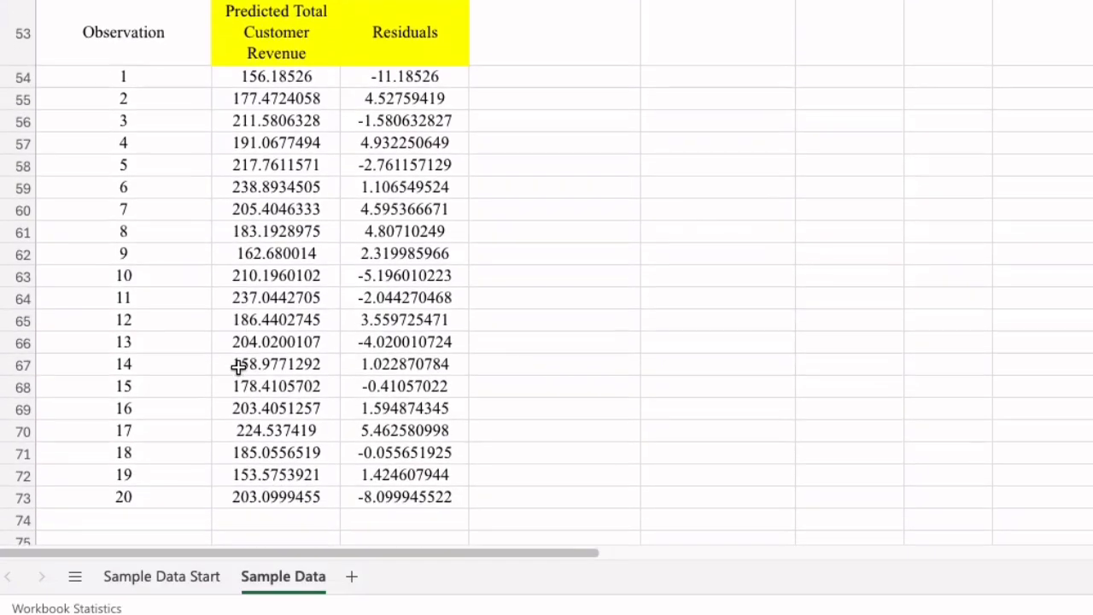
click(258, 20)
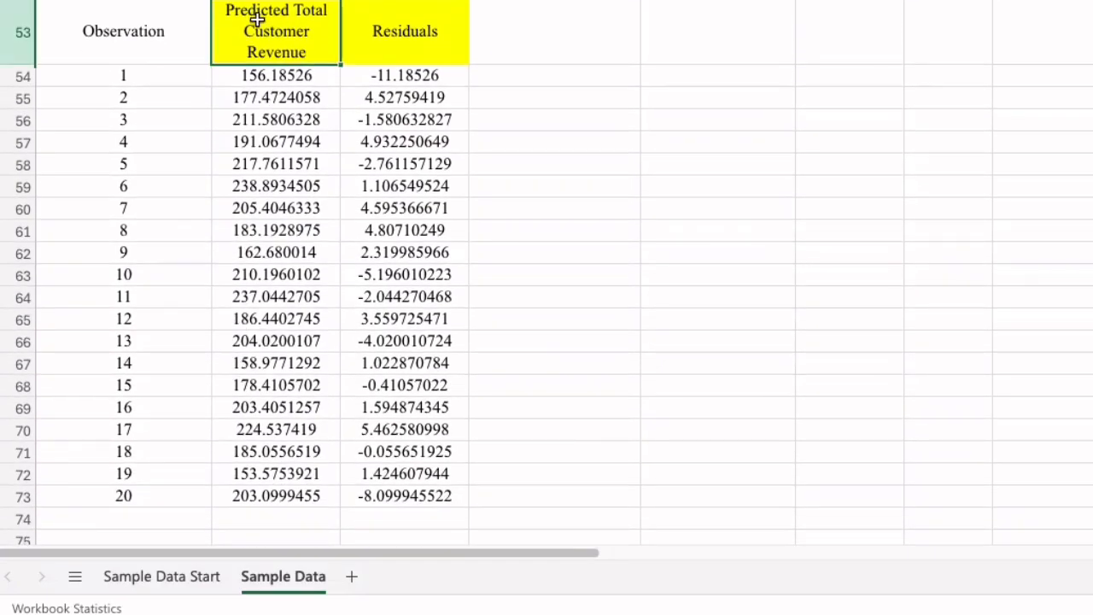
drag(275, 56, 303, 490)
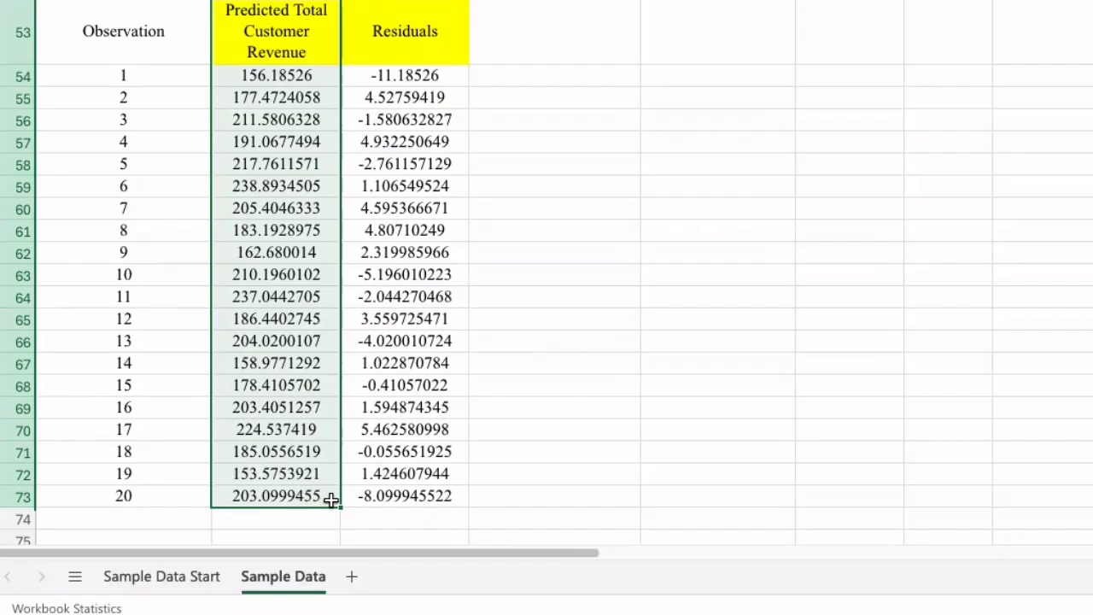
drag(331, 499, 453, 497)
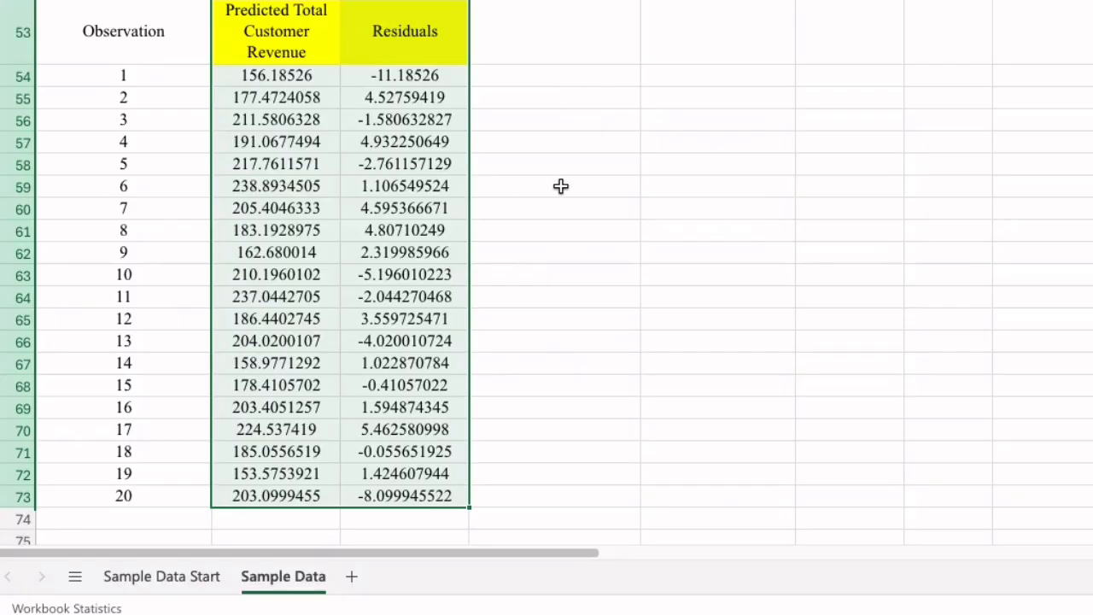
scroll(749, 29, up, 17)
drag(749, 10, 726, 441)
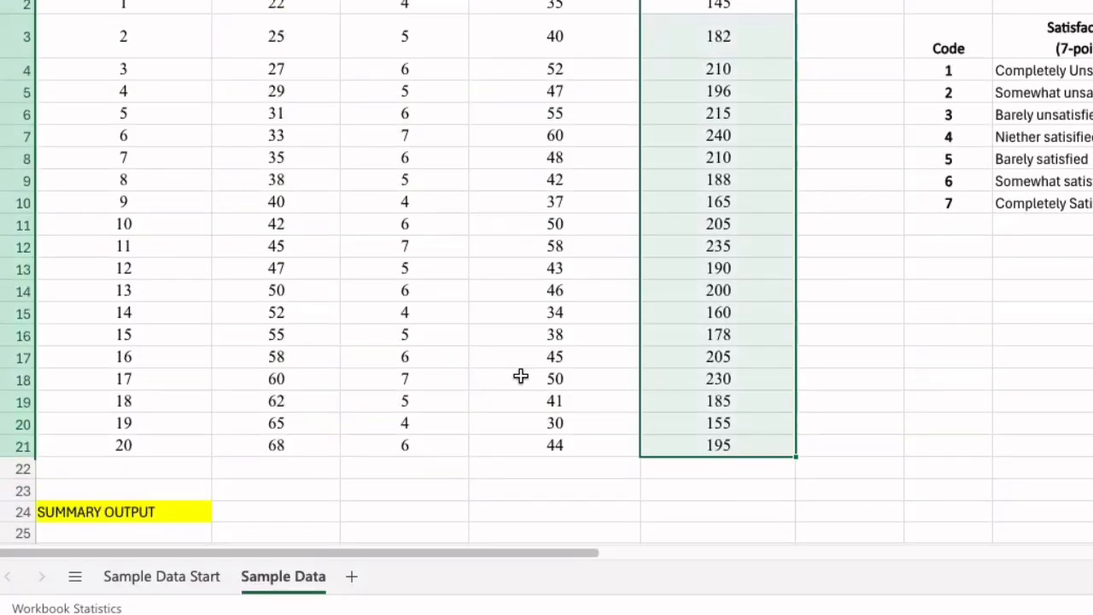
Examine the revenue prediction calculator in A47:E49
scroll(520, 376, down, 10)
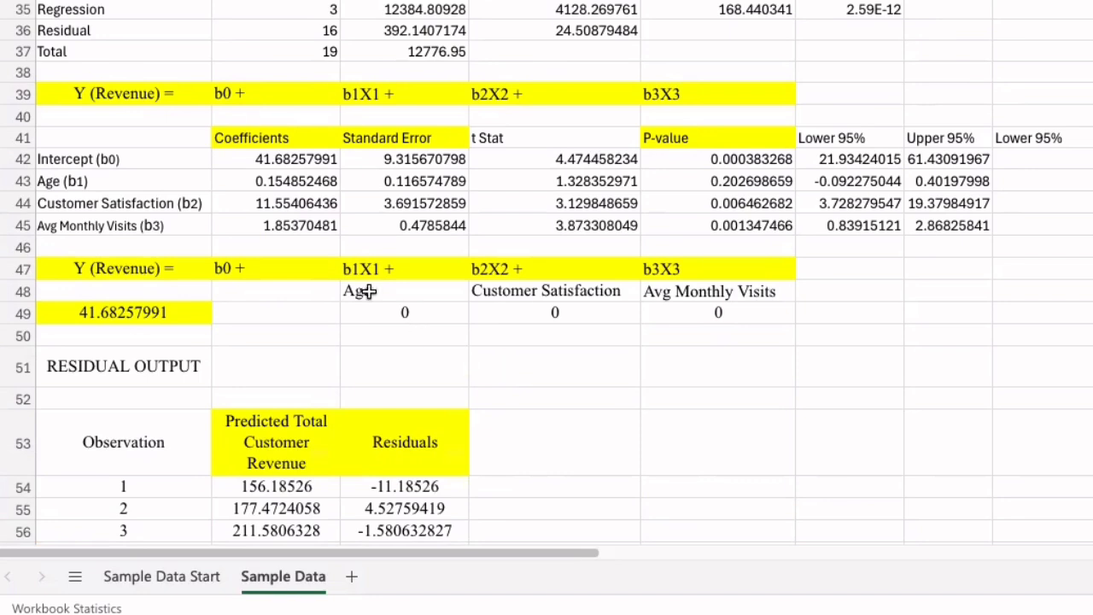
click(105, 268)
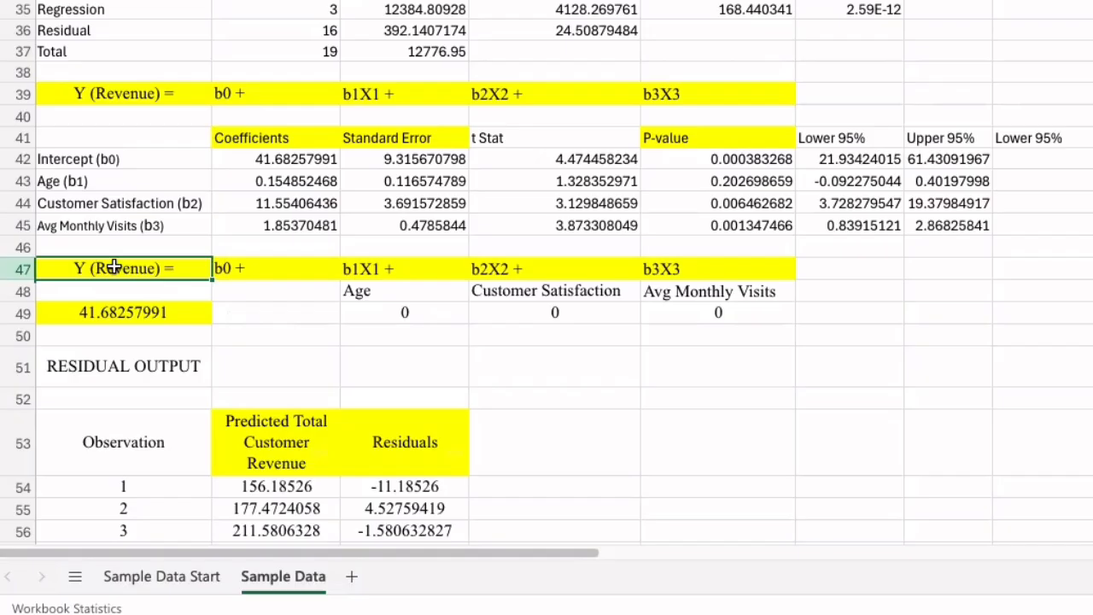
mouse_move(115, 267)
mouse_down()
mouse_move(614, 313)
mouse_move(737, 337)
mouse_move(734, 315)
mouse_up()
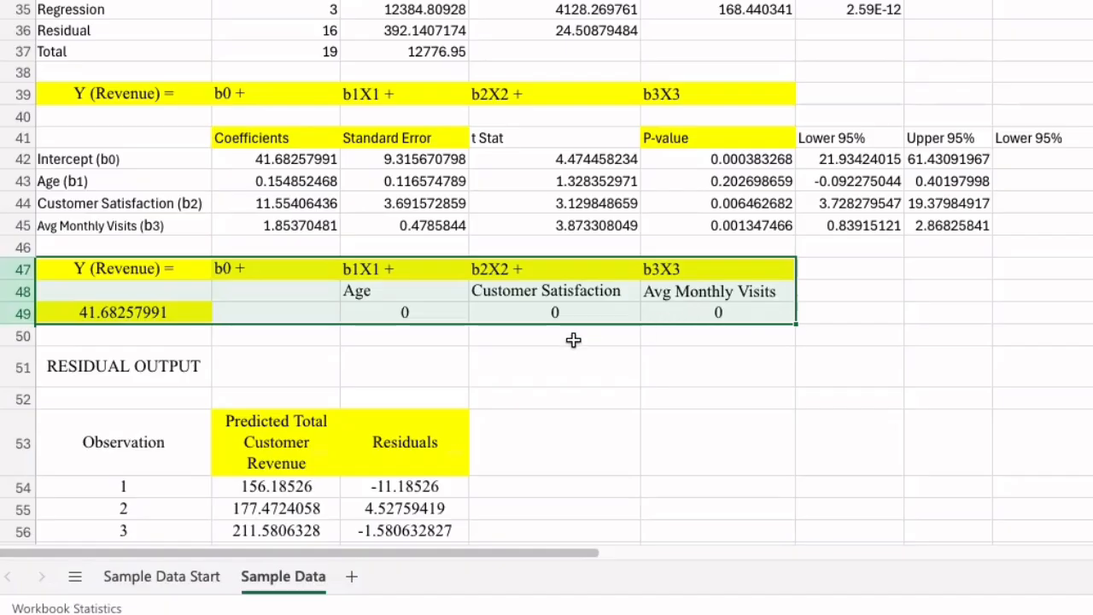
Copy the first observation's age, customer satisfaction and average monthly visits into the prediction inputs C49:E49
click(398, 338)
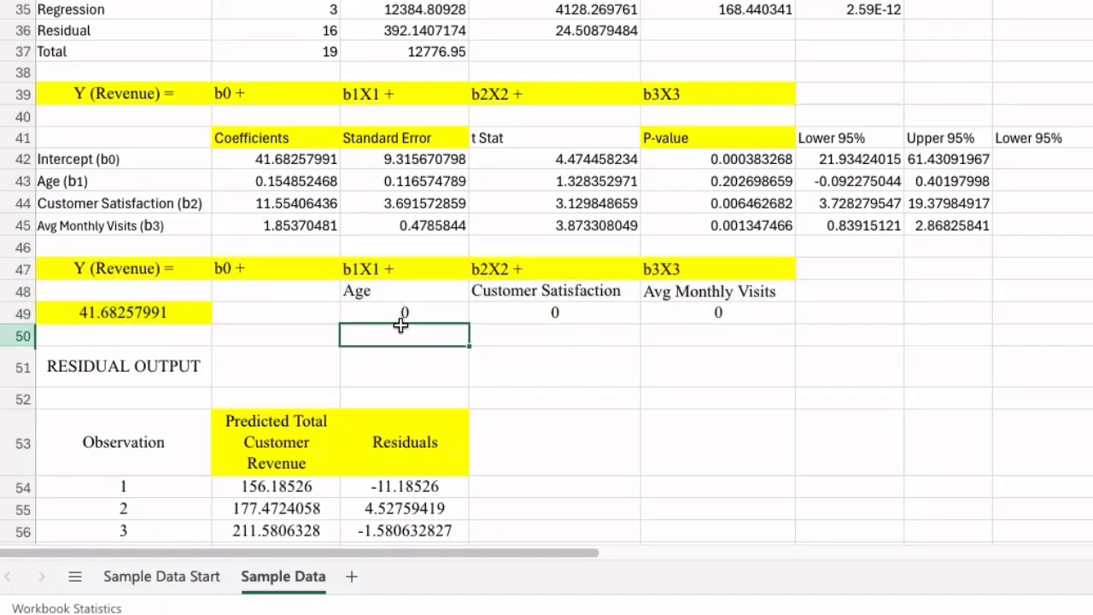
scroll(589, 213, up, 11)
drag(289, 7, 480, 8)
key(ctrl+c)
scroll(378, 281, down, 14)
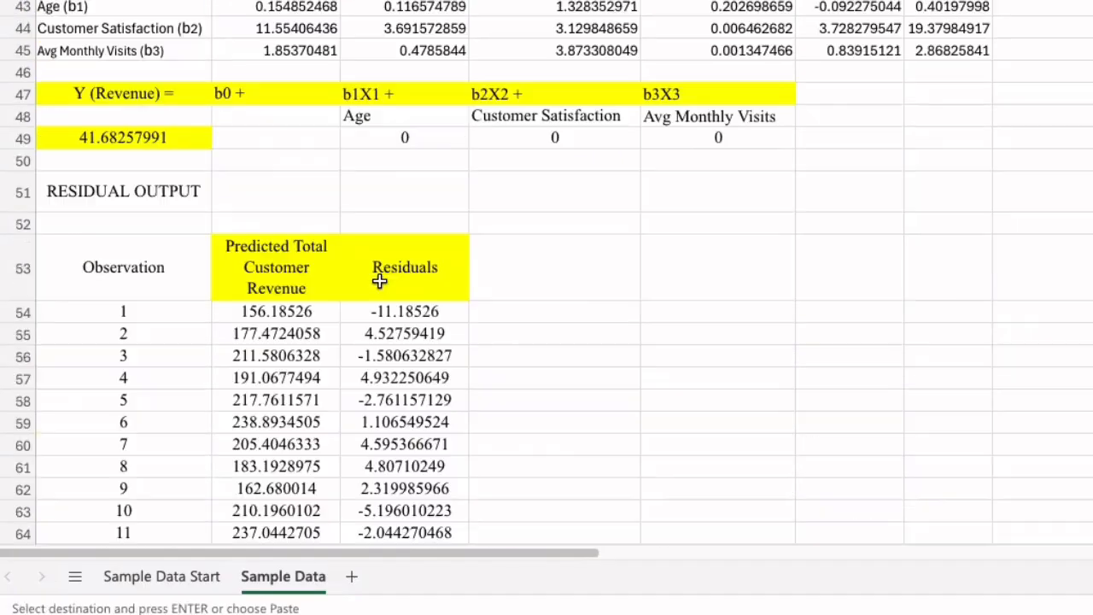
click(382, 134)
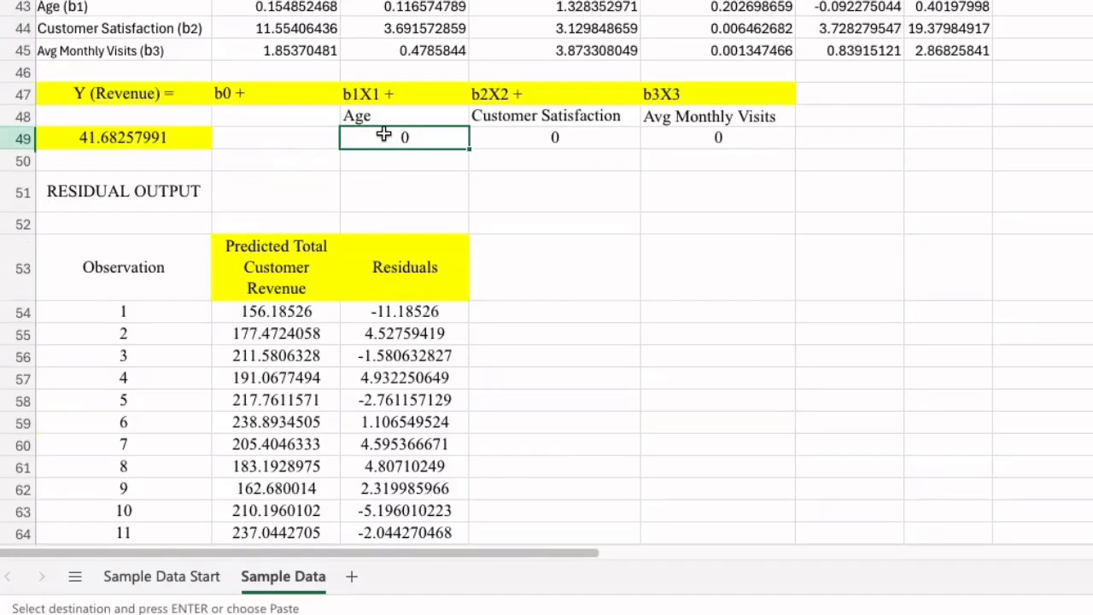
key(ctrl+v)
Compare the calculated revenue in A49 with the predicted revenue for observation 1 in B54
click(175, 137)
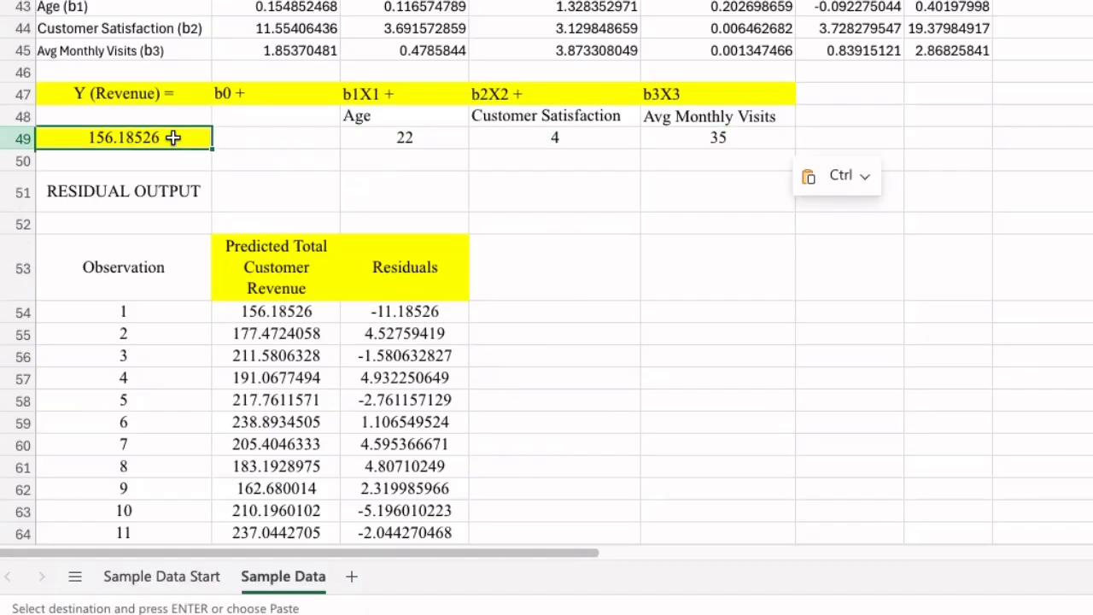
click(303, 309)
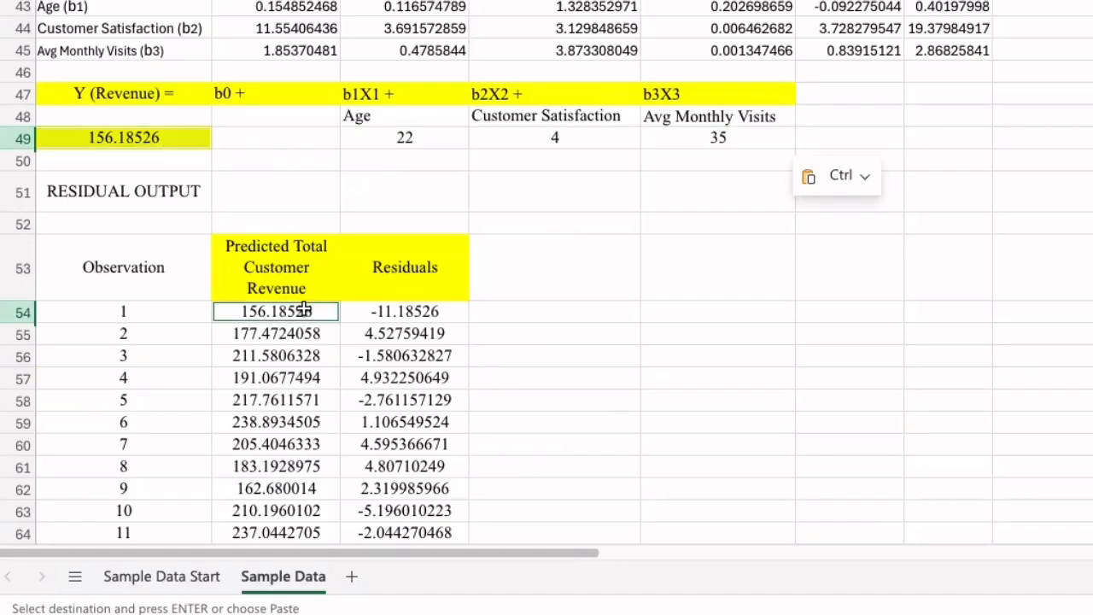
click(573, 312)
Test average monthly visits of 20, 23, 25 and 47 in E49 of the revenue prediction calculator
click(715, 135)
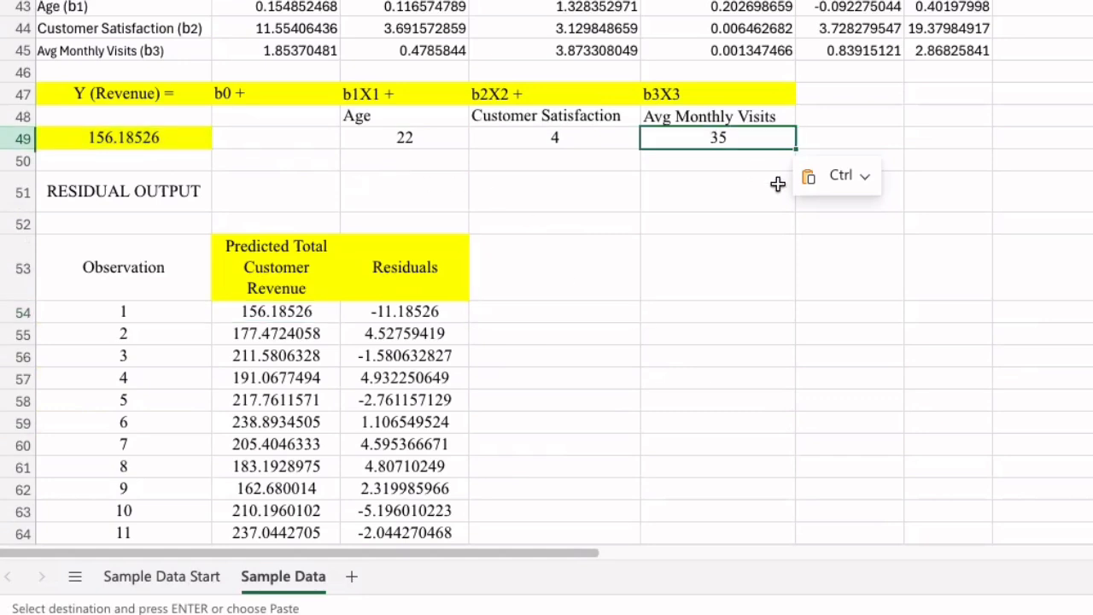
text(20)
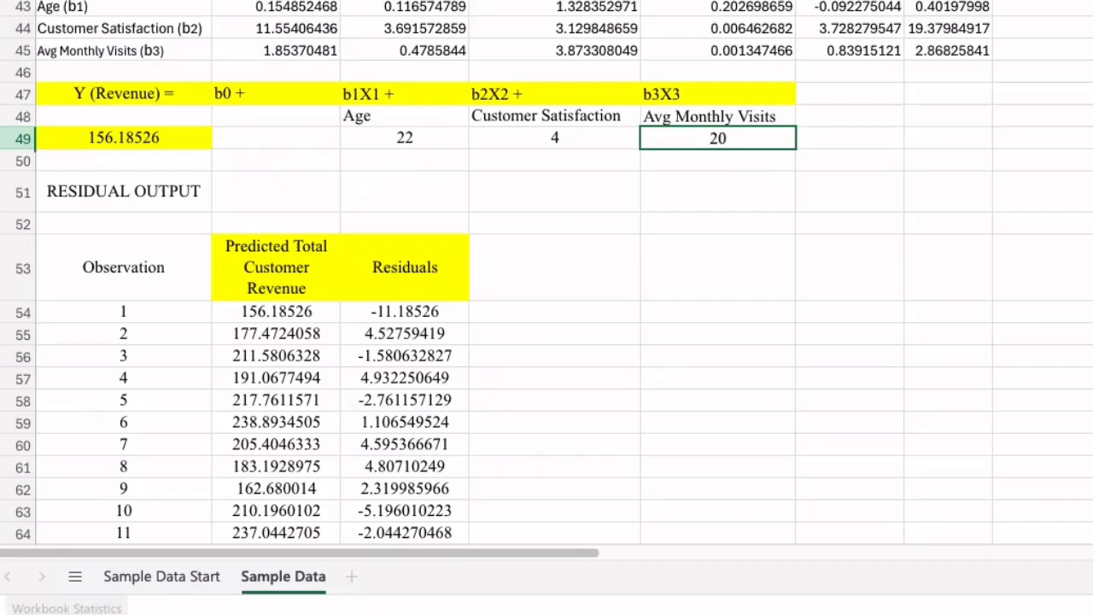
key(Return)
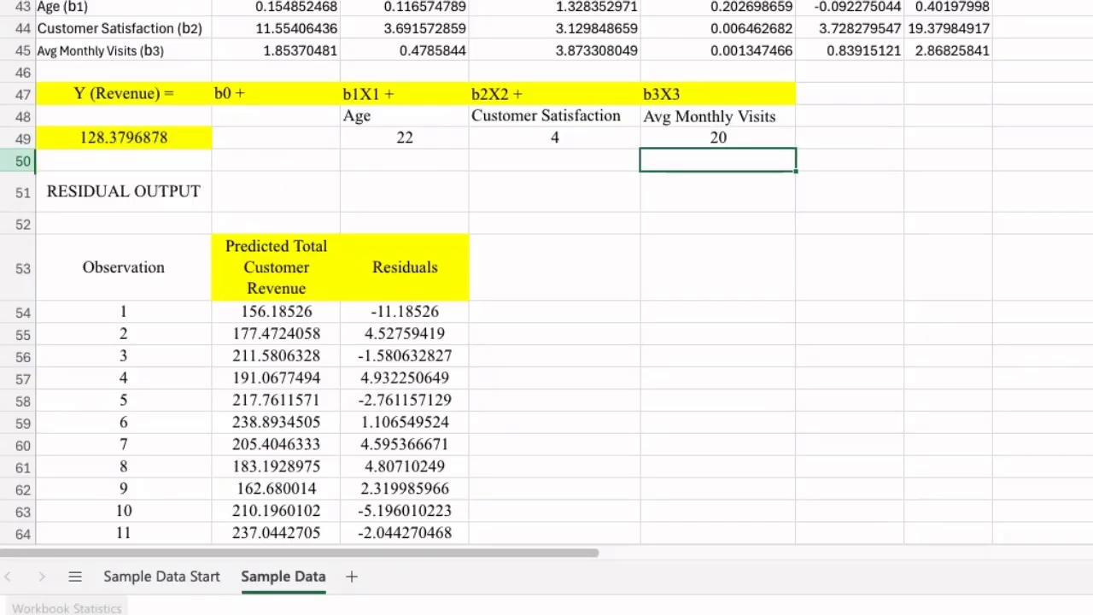
click(717, 137)
text(23)
key(Return)
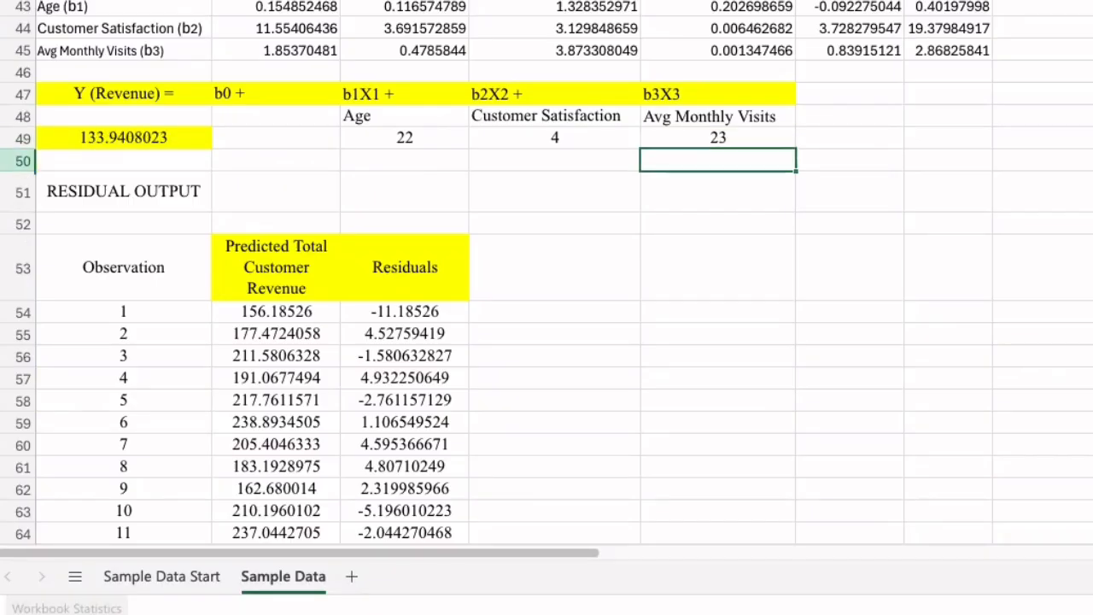
click(717, 137)
text(25)
key(Return)
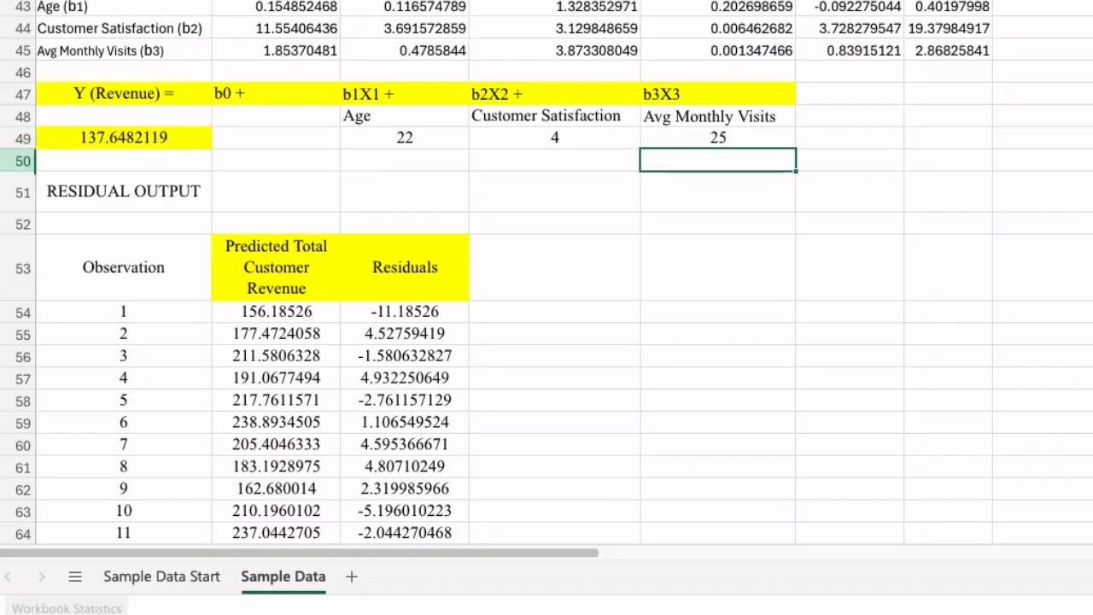
click(718, 137)
text(47)
key(Return)
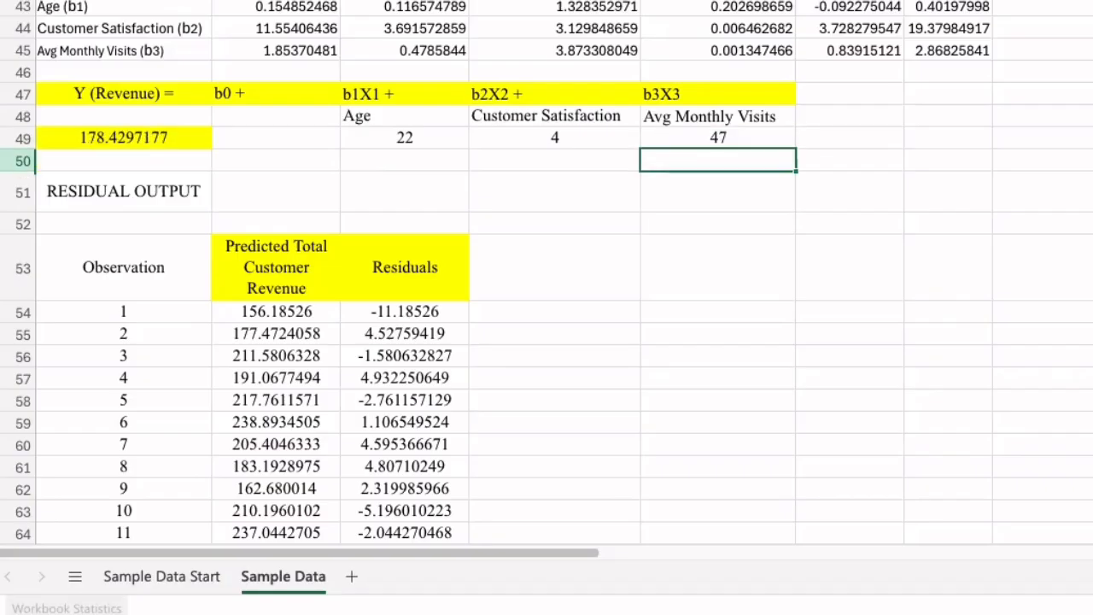
Test average monthly visits of 78, 67, 54 and 34 in E49 of the revenue prediction calculator
click(717, 138)
text(78)
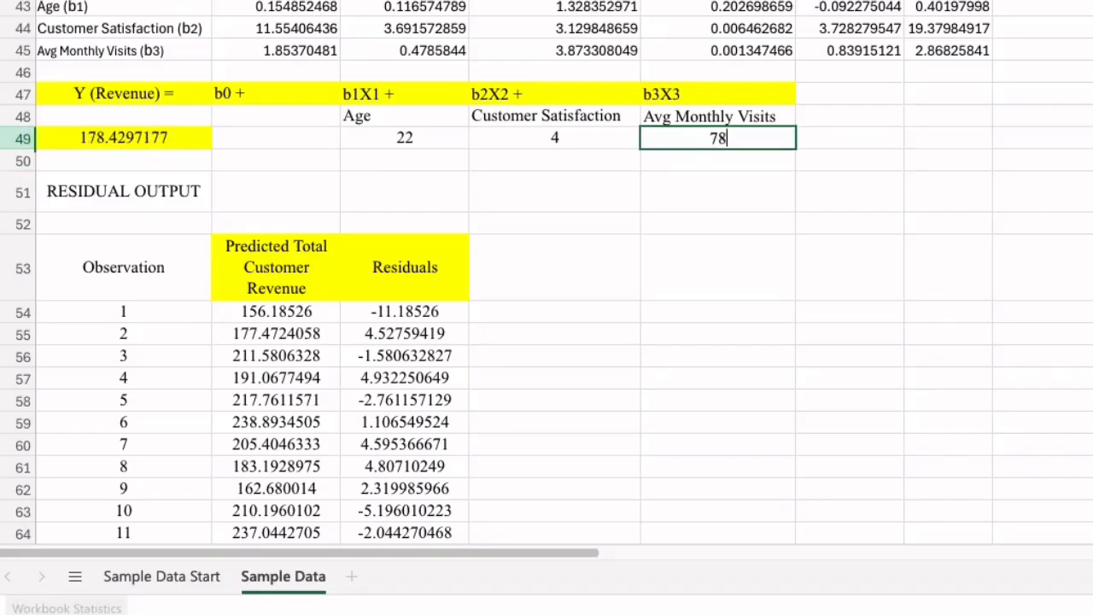
key(Return)
click(717, 138)
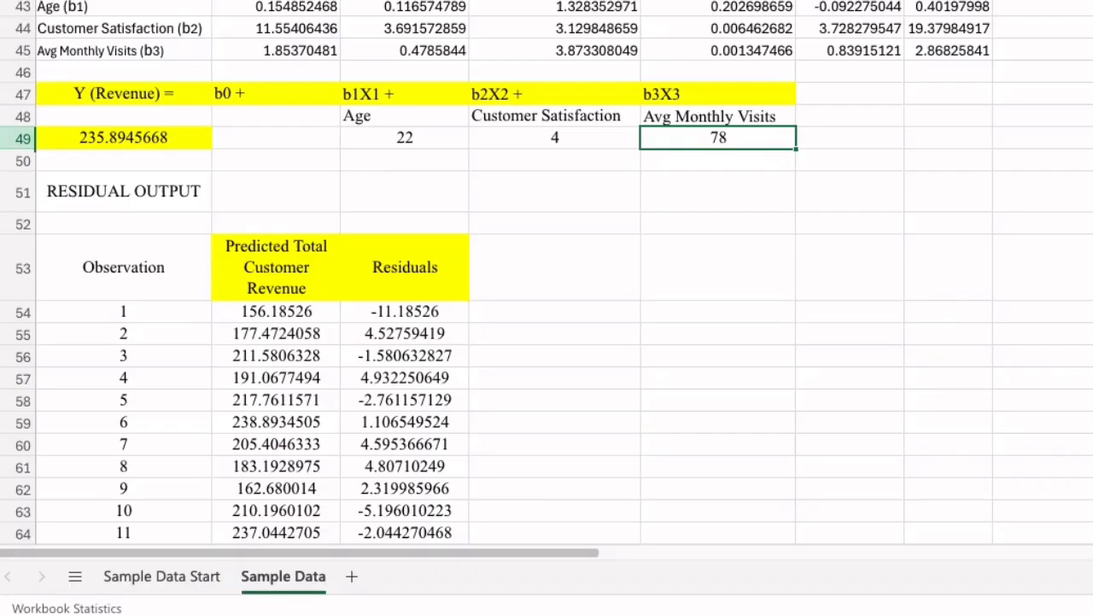
text(67)
key(Return)
click(717, 138)
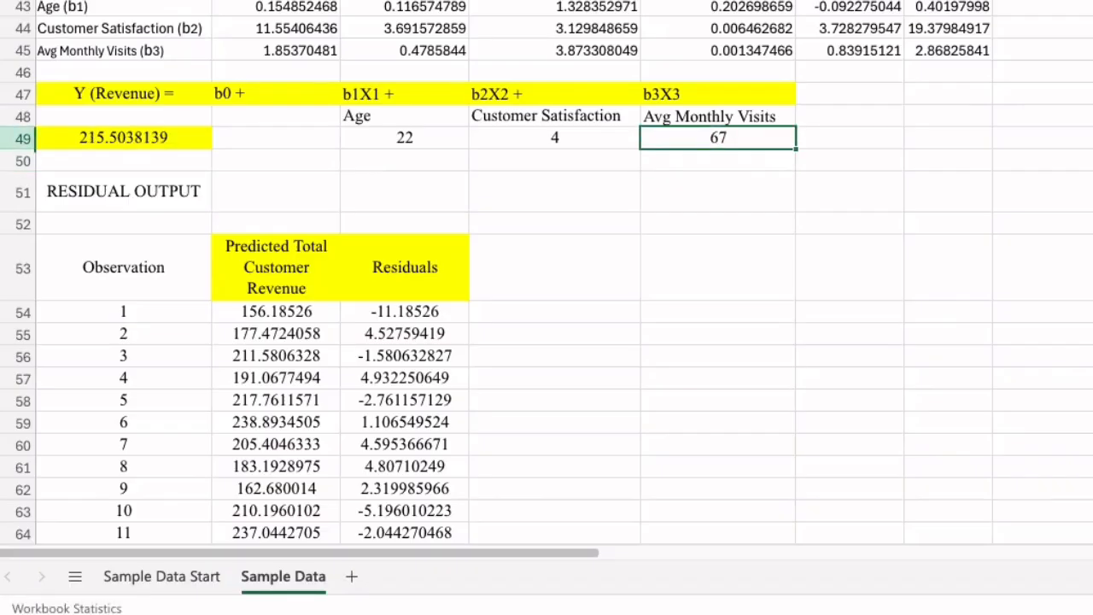
text(54)
key(Return)
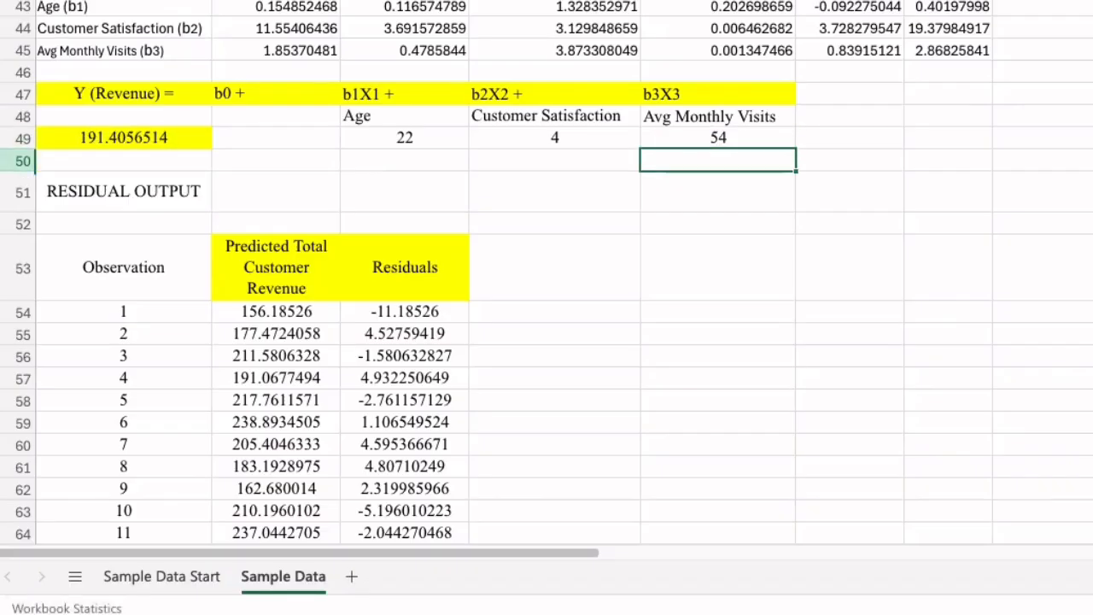
click(717, 138)
text(34)
key(Return)
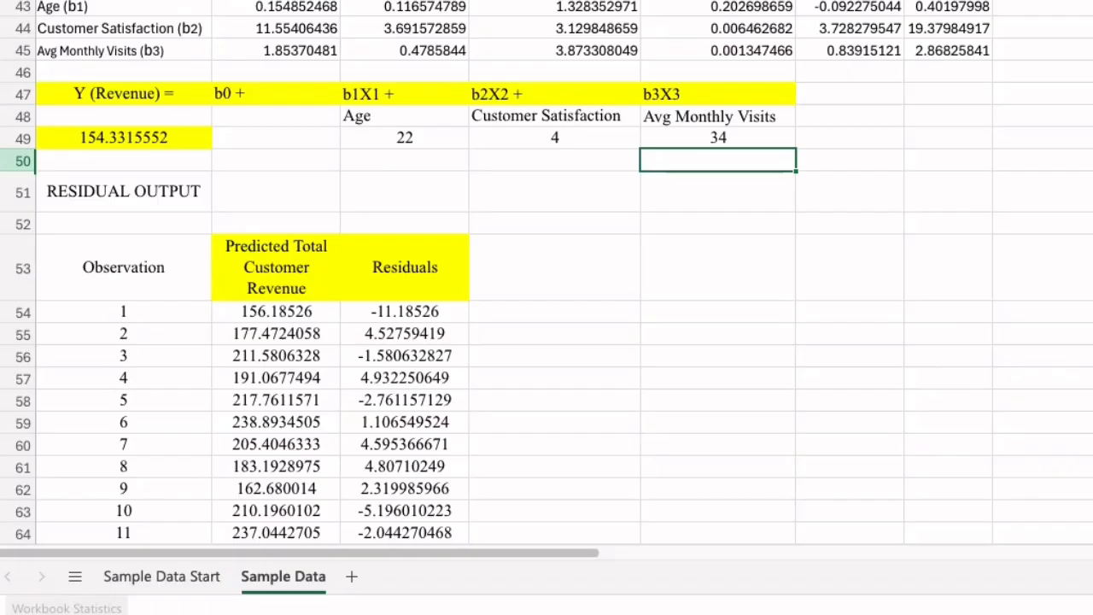
Set the average monthly visits in E49 to 23
click(717, 137)
text(23)
key(Return)
Test customer satisfaction scores of 5, 6, 7 and again 6 in D49 of the revenue prediction calculator
click(554, 137)
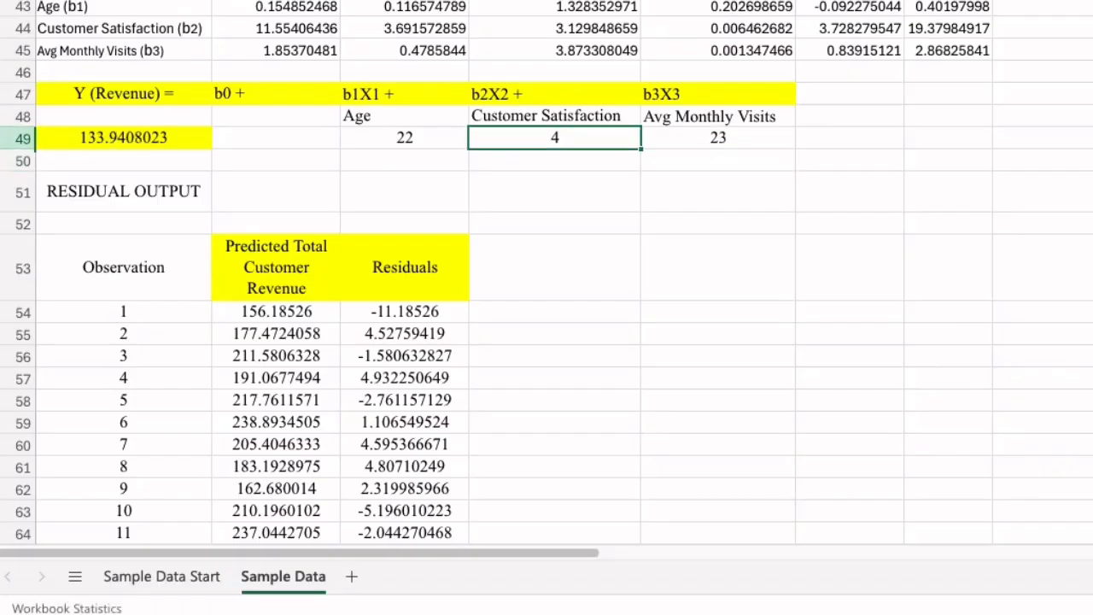
text(5)
key(Return)
click(554, 137)
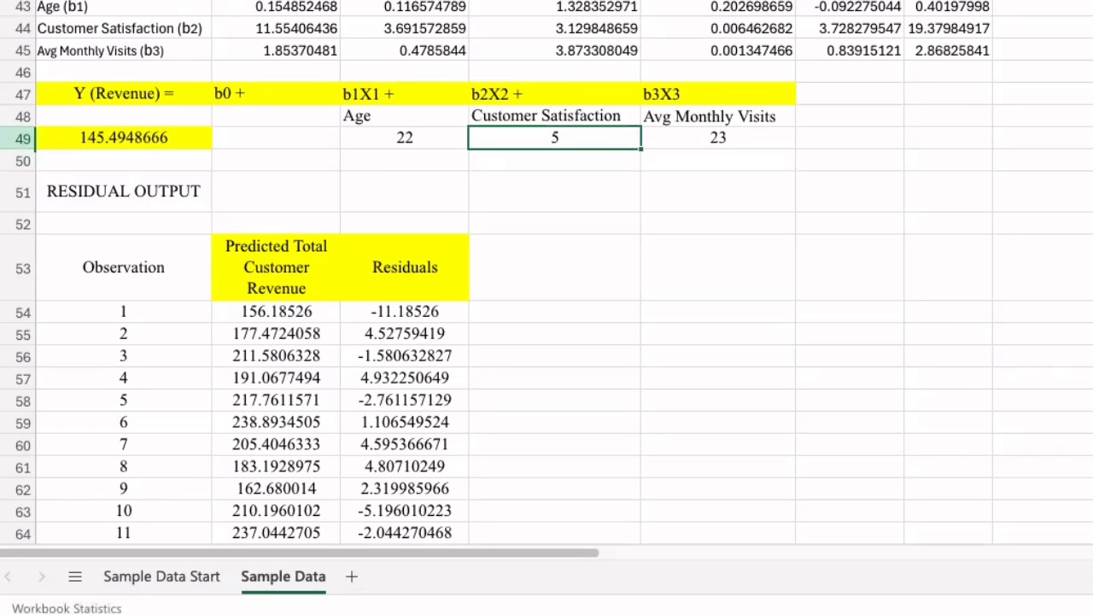
text(6)
key(Return)
click(554, 137)
text(7)
key(Return)
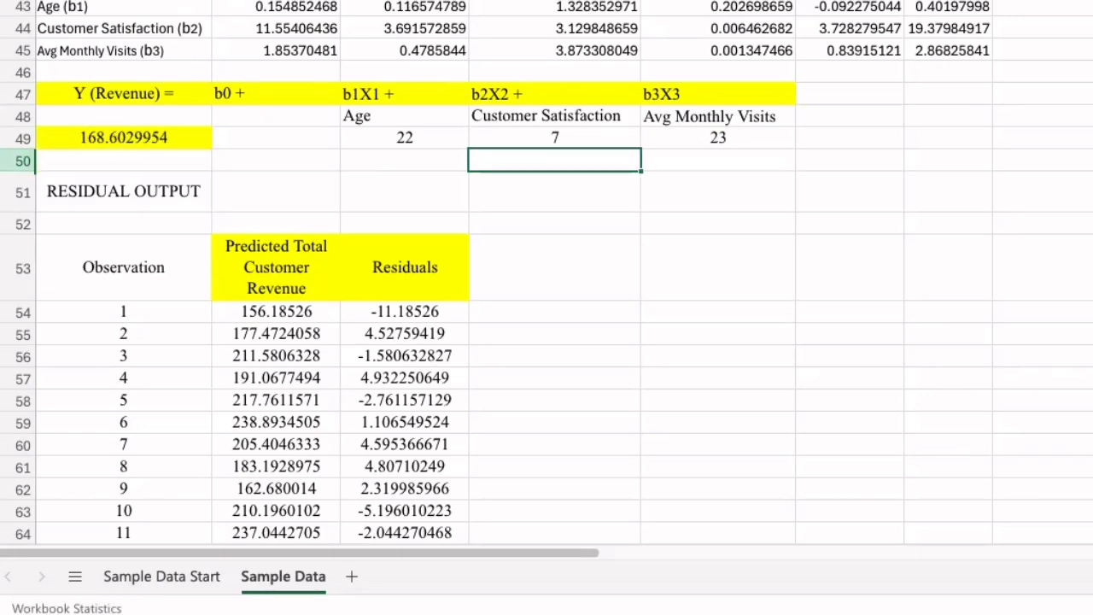
click(555, 137)
text(6)
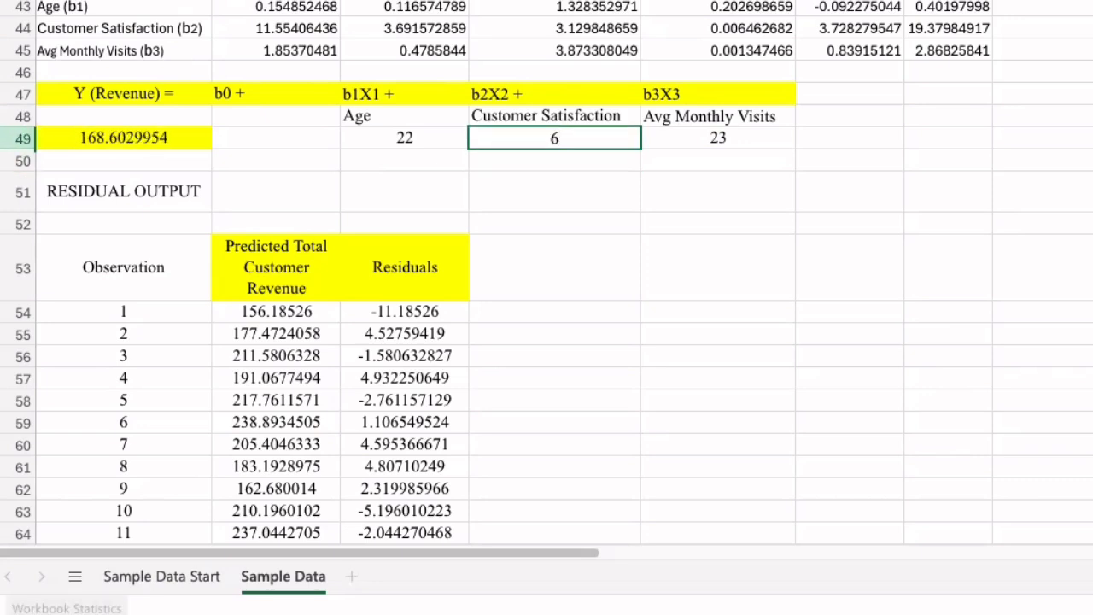
key(Return)
Set the customer satisfaction score in D49 to 5
click(554, 138)
text(5)
key(Return)
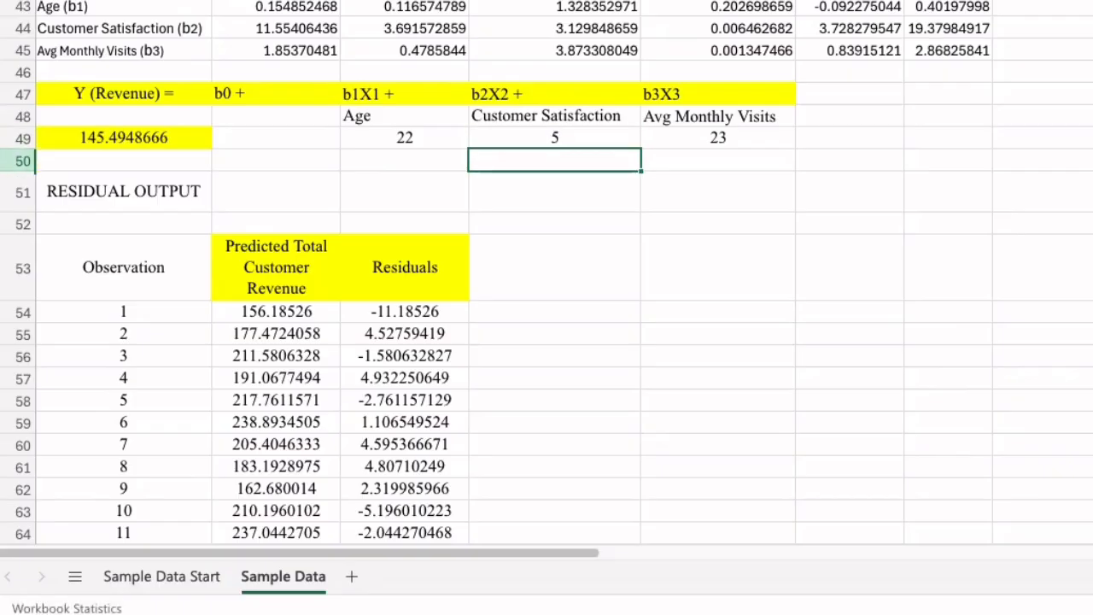
Test a customer satisfaction score of 4 in D49 of the revenue prediction calculator, and set it to 3
click(554, 137)
text(4)
key(Return)
click(554, 138)
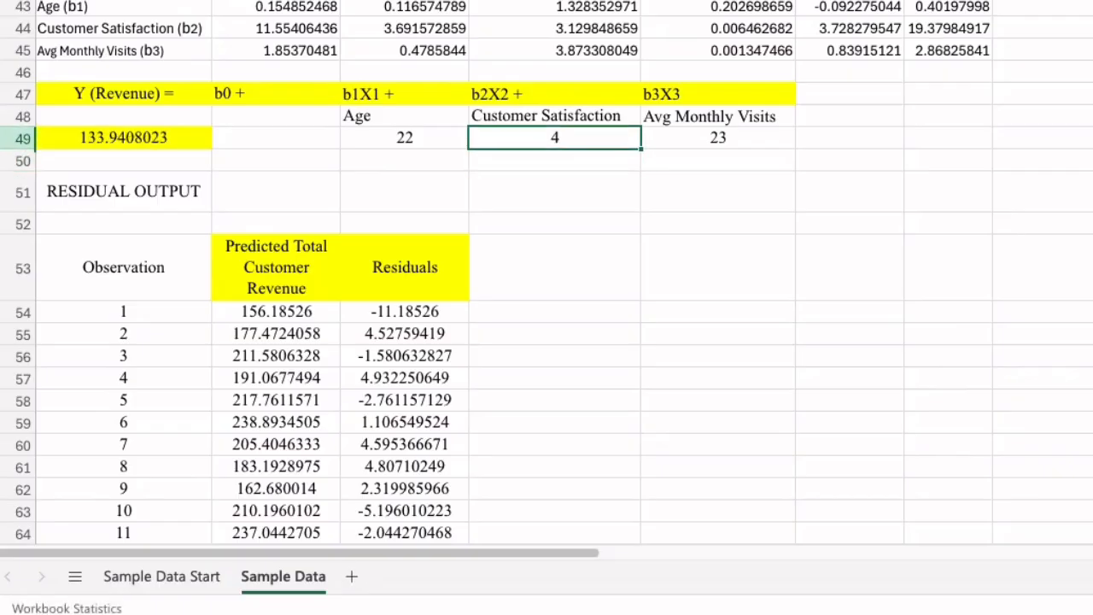
text(3)
key(Return)
Test ages of 24, 56, 54 and 76 in C49 of the revenue prediction calculator, clearing the stray entry in C50
click(405, 138)
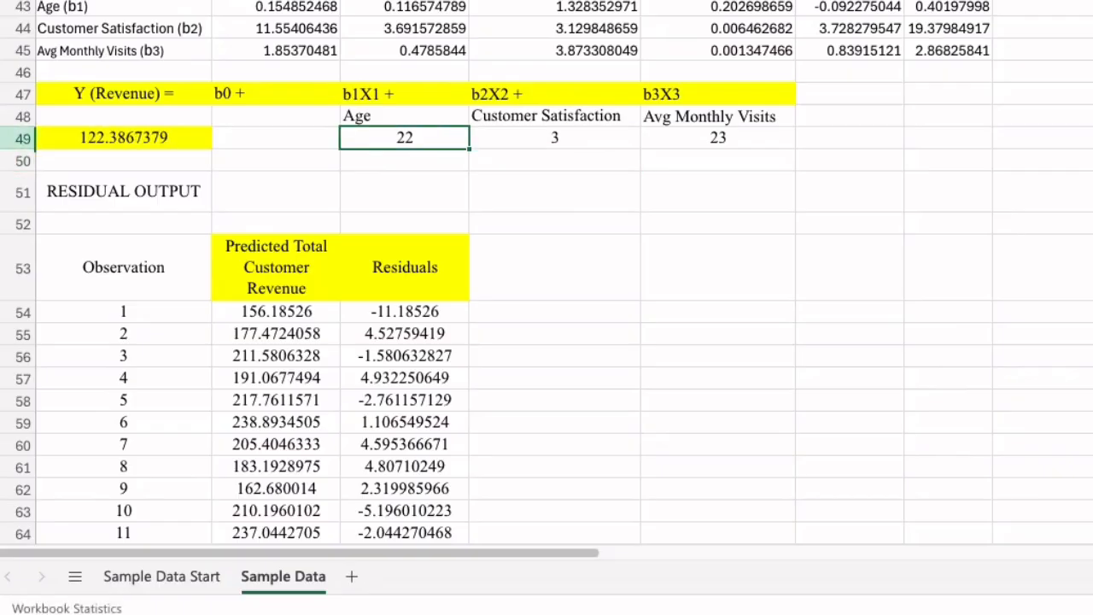
text(24)
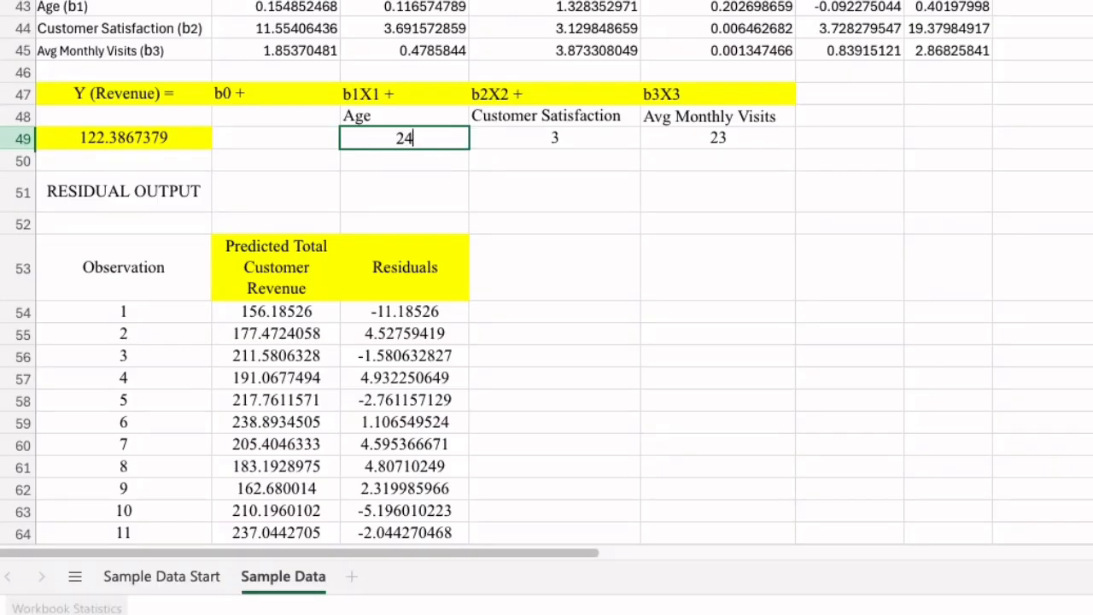
key(Return)
text(36)
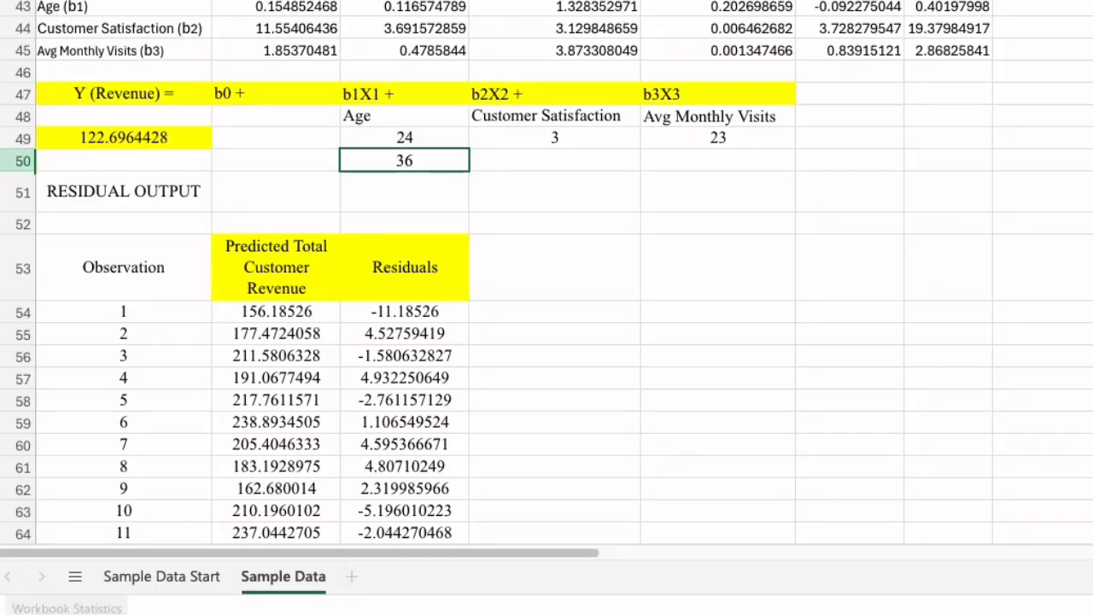
key(BackSpace)
click(404, 137)
text(56)
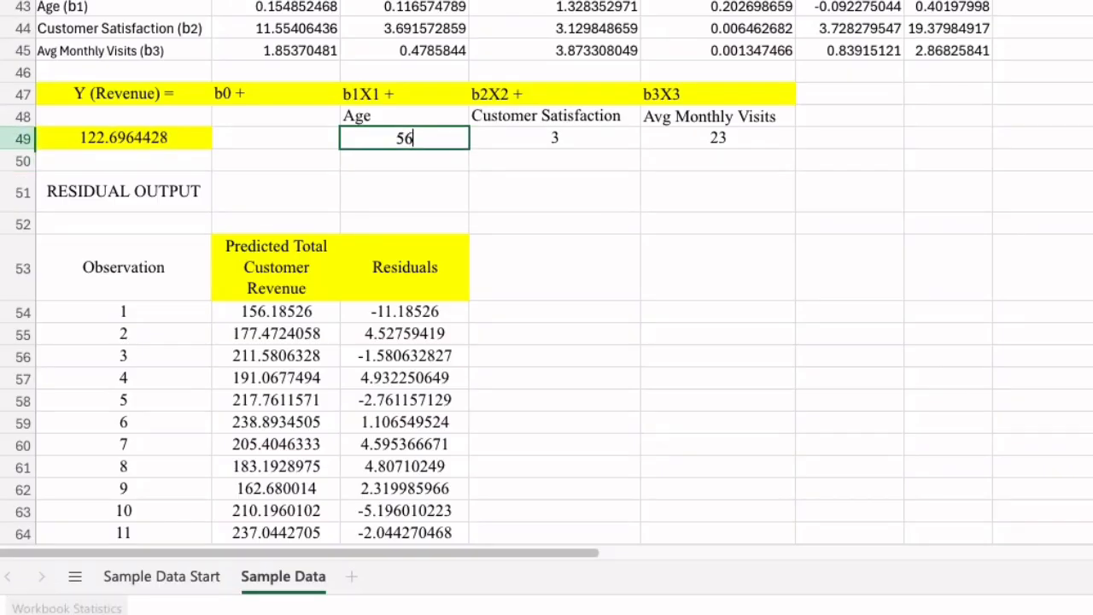
key(Return)
click(404, 138)
text(54)
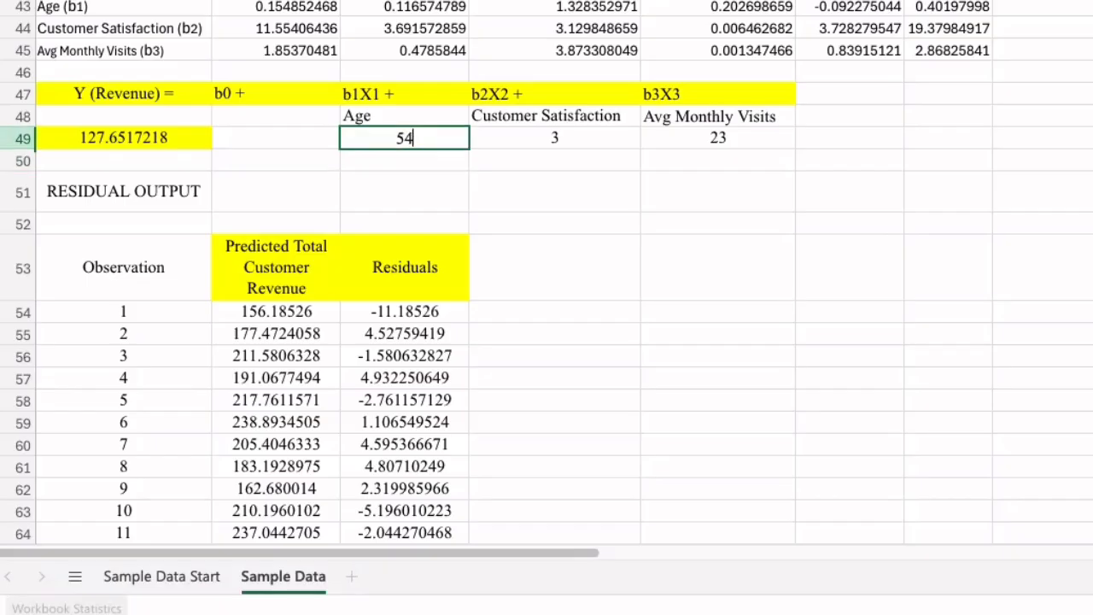
key(Return)
click(404, 138)
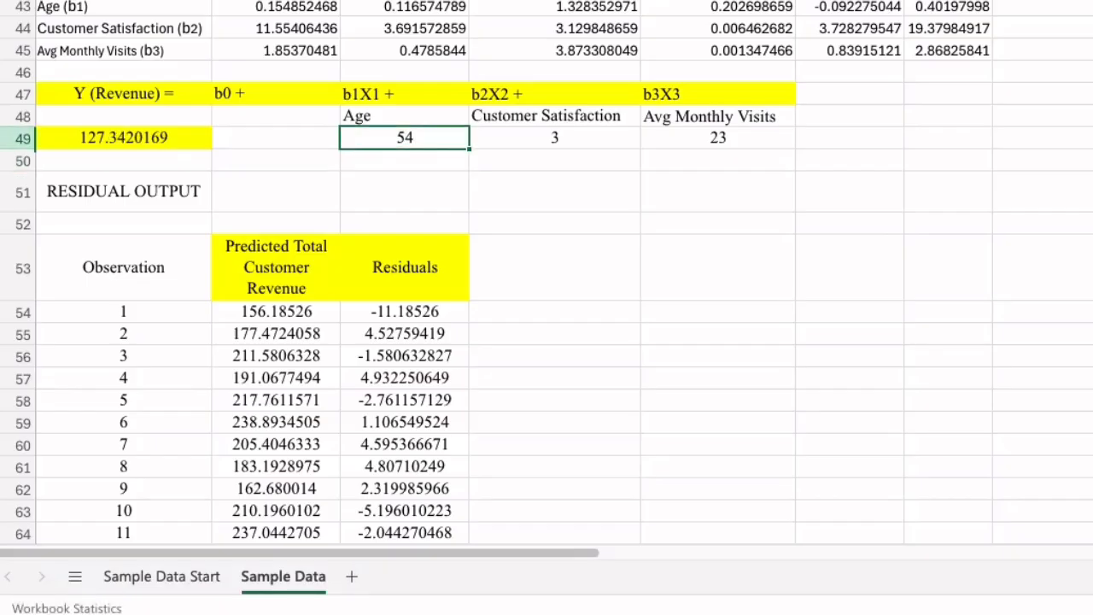
text(76)
key(Return)
Set the age in C49 to 24 and review the customer satisfaction and average monthly visits coefficients in B44 and B45
click(403, 137)
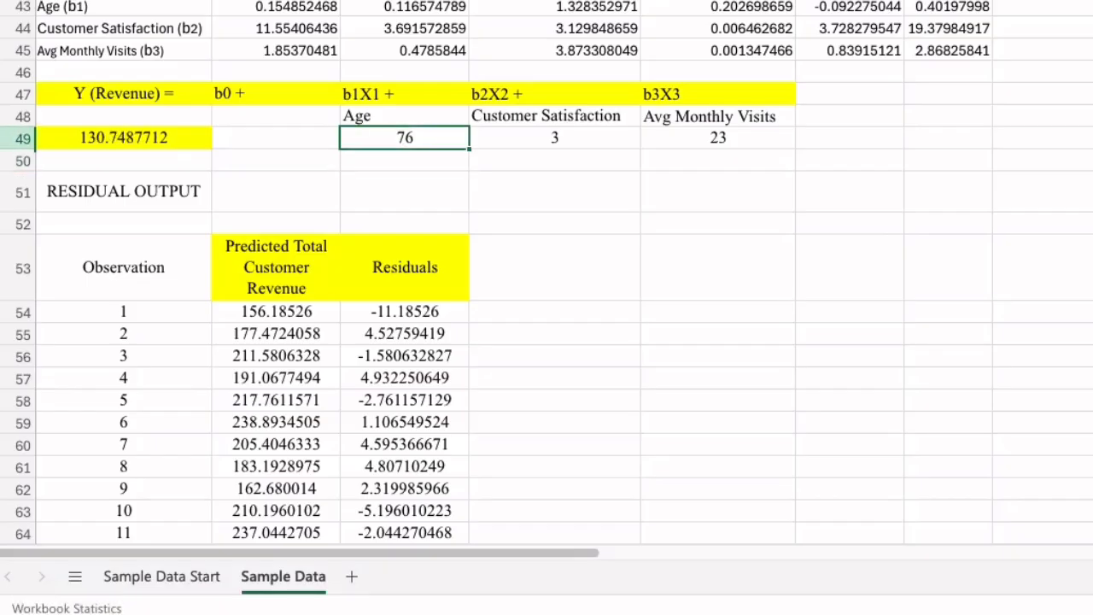
text(24)
key(Return)
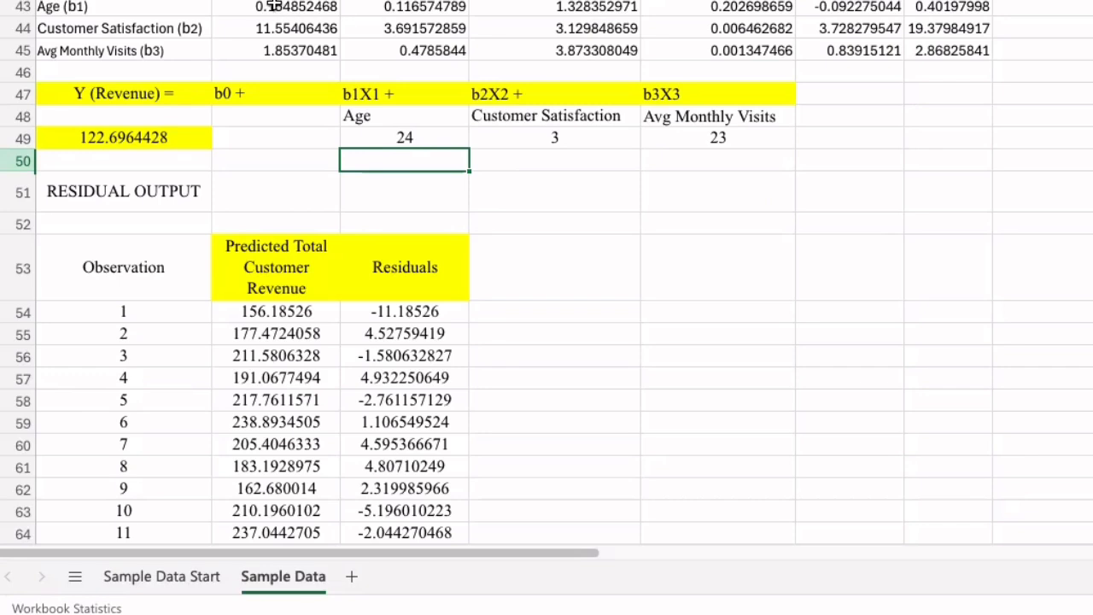
click(316, 28)
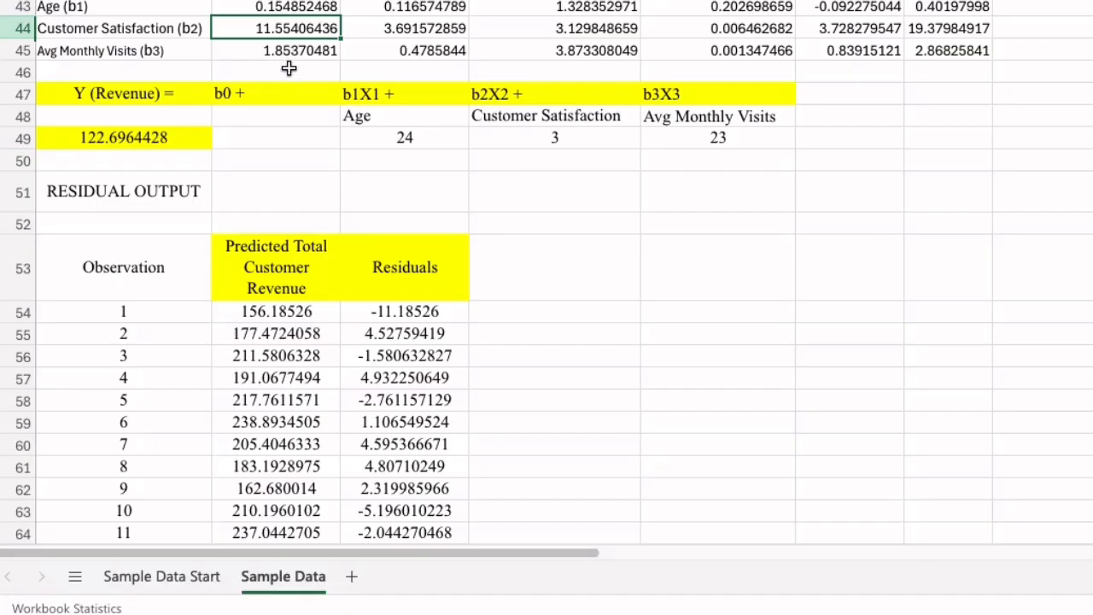
key(Down)
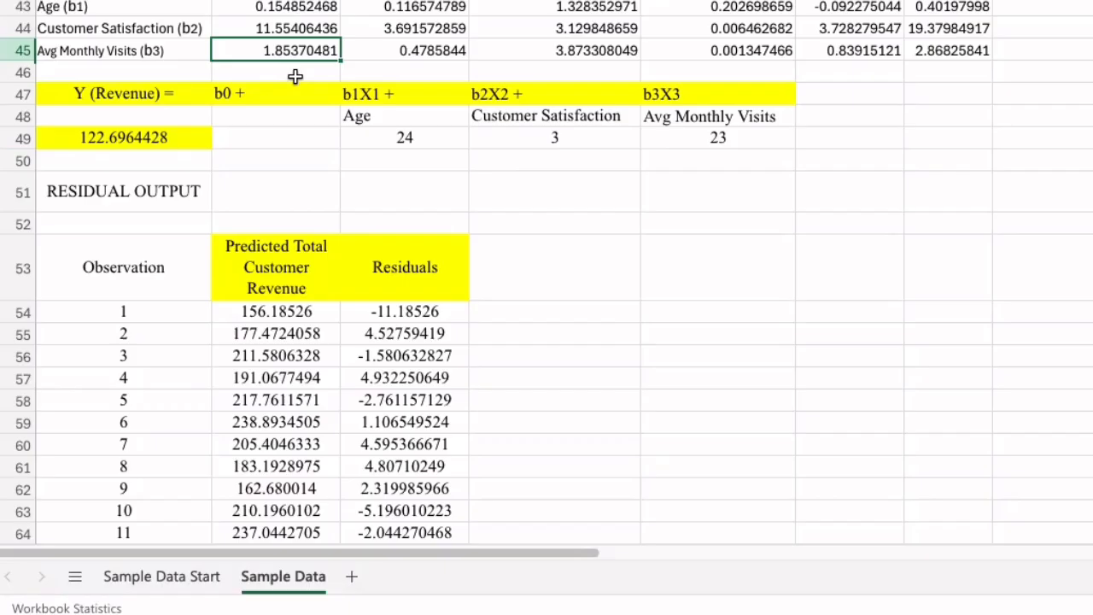